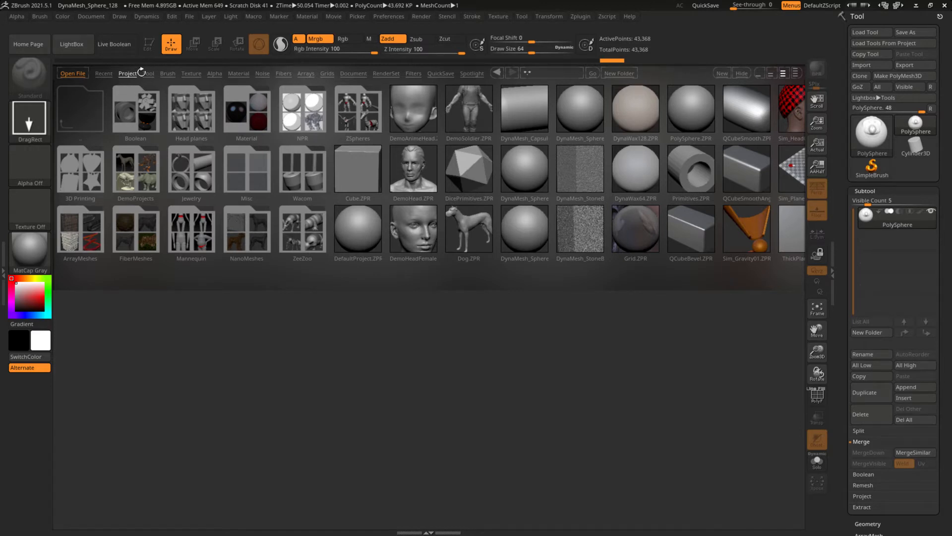
left_click(69, 44)
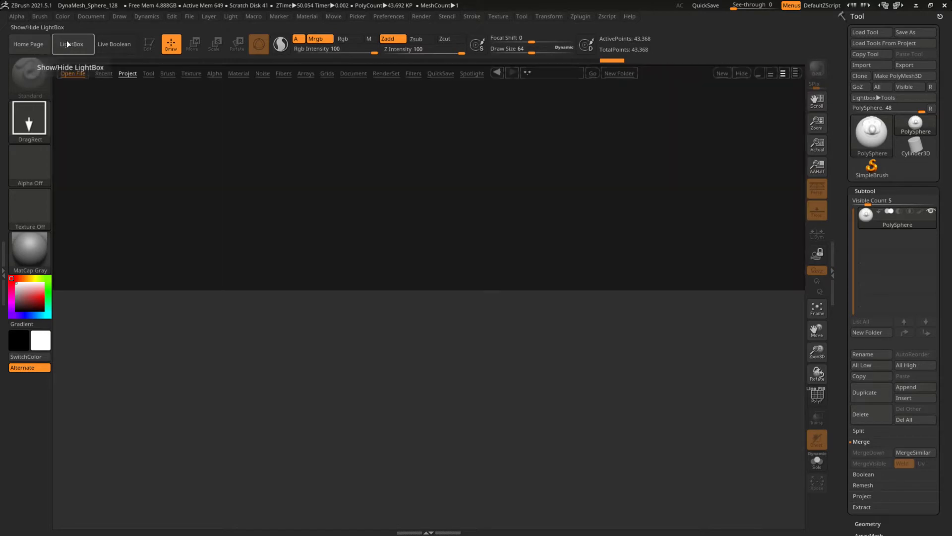
left_click(68, 42)
left_click(72, 44)
left_click(70, 43)
left_click(70, 46)
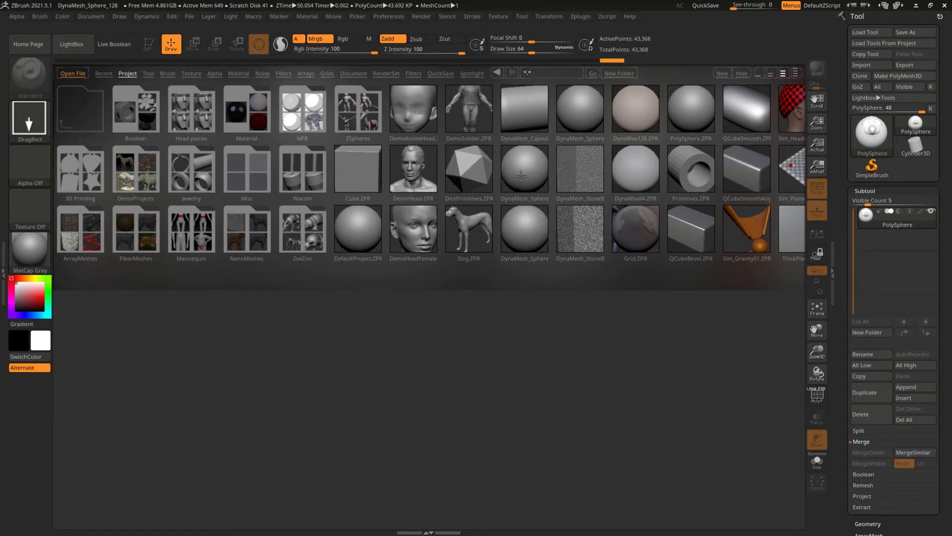
Browse the LightBox Brush, Tool and Texture libraries and load the DynaMesh_Sphere_128 project.
left_click_drag(498, 203, 477, 200)
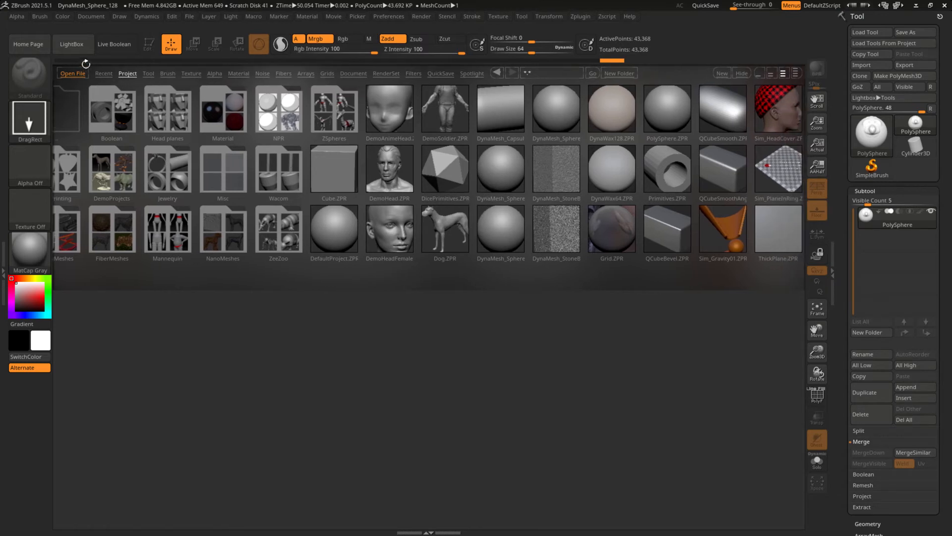
left_click(491, 177)
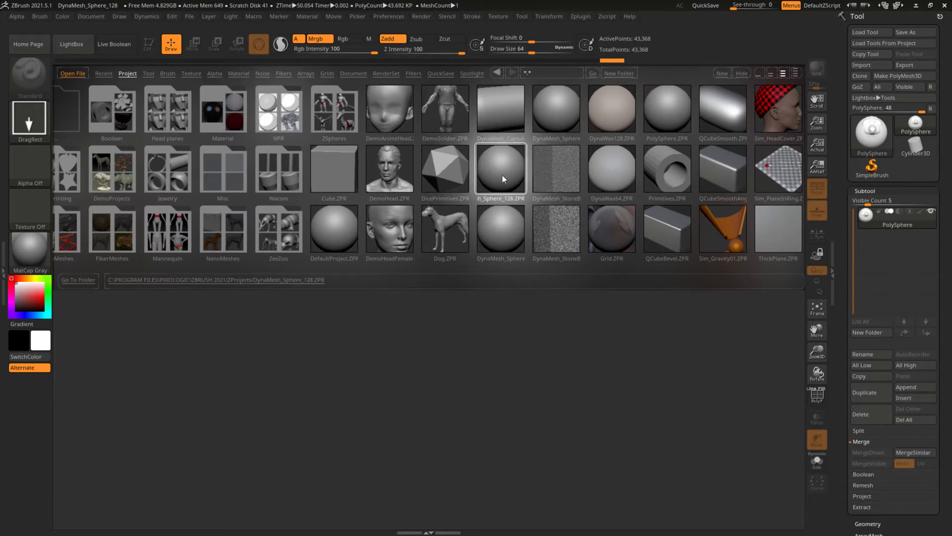
left_click(167, 73)
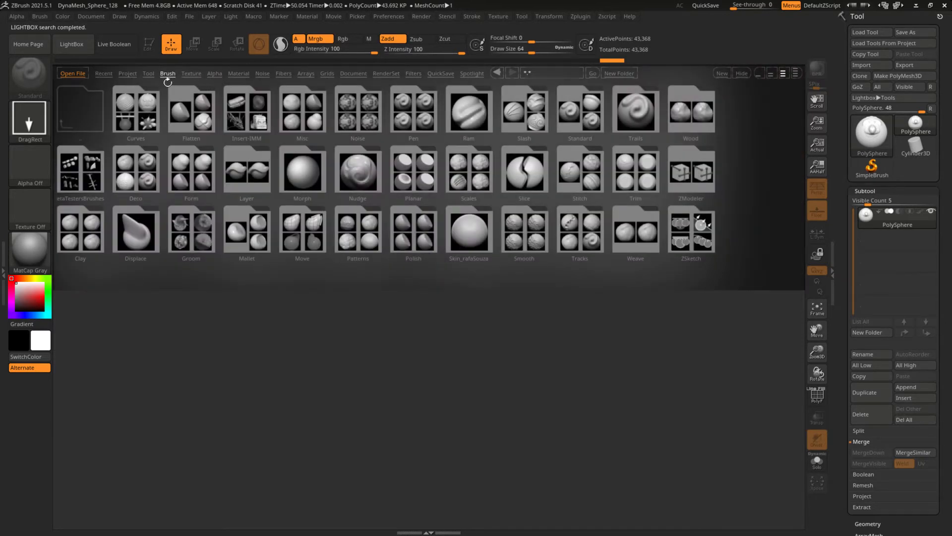
left_click(148, 74)
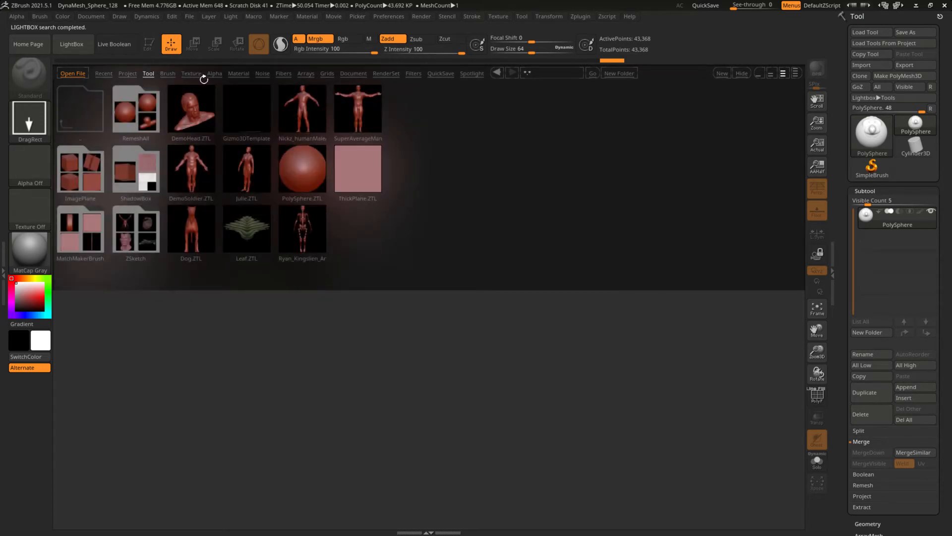
left_click(191, 74)
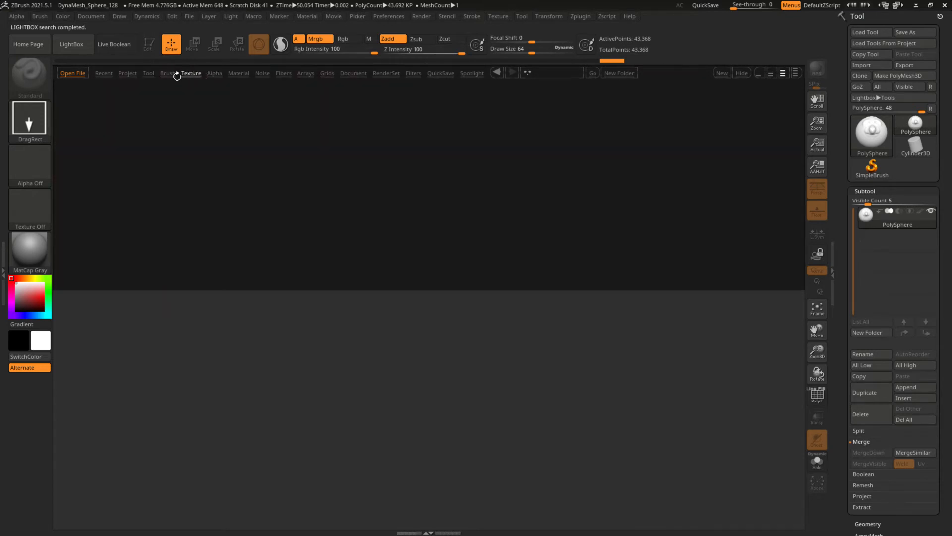
left_click(126, 74)
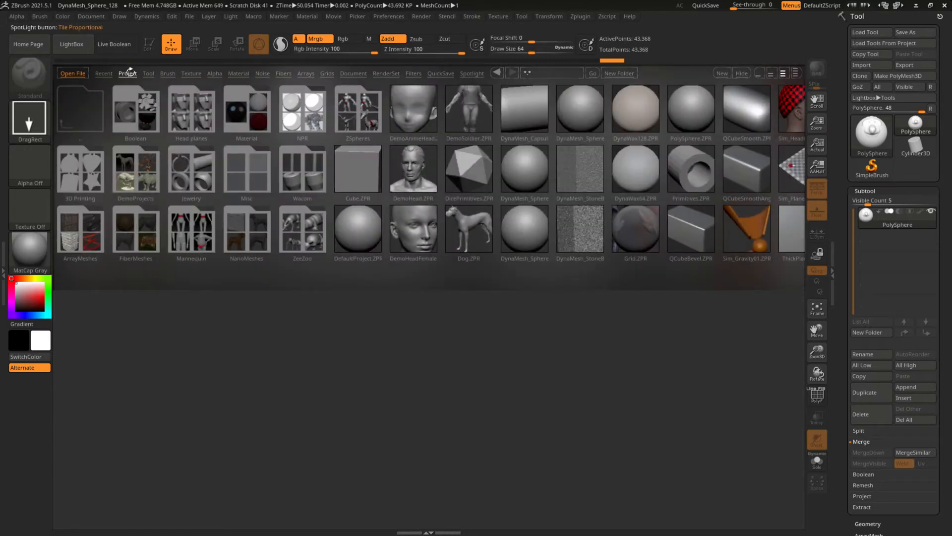
left_click(519, 166)
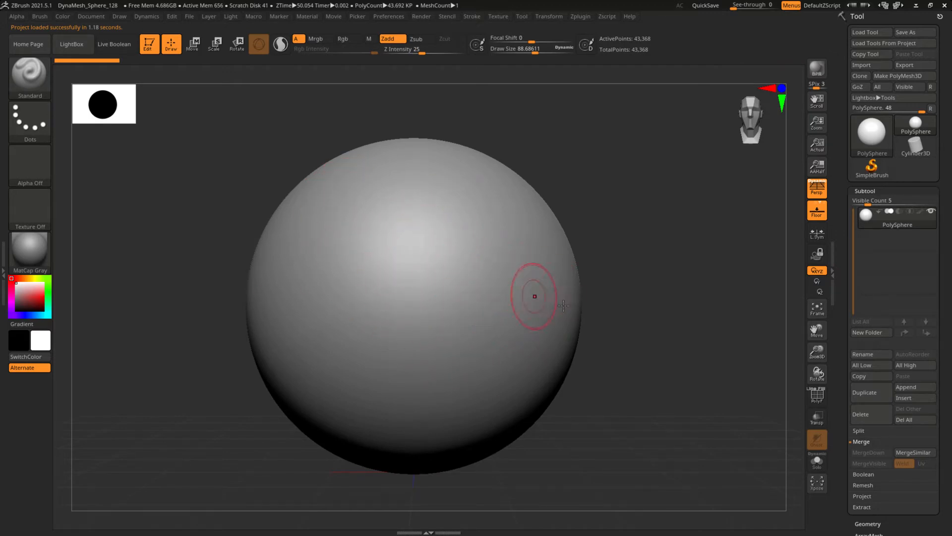
Sculpt a small round bump on the front centre of the sphere with the Standard brush.
mouse_move(629, 334)
left_mouse_down()
mouse_move(646, 332)
mouse_move(615, 333)
mouse_move(627, 334)
left_mouse_up()
left_click_drag(644, 294, 535, 251, "alt")
mouse_move(536, 286)
left_mouse_down("alt")
mouse_move(542, 216)
mouse_move(553, 225)
mouse_move(536, 251)
mouse_move(608, 270)
mouse_move(550, 268)
mouse_move(587, 262)
mouse_move(578, 314)
mouse_move(580, 246)
left_mouse_up("alt")
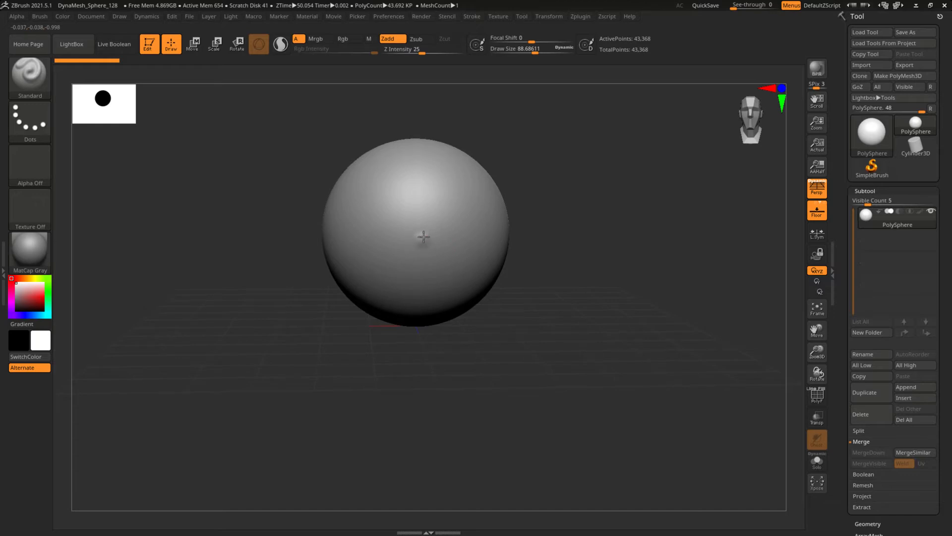
left_click_drag(580, 262, 439, 269)
Sculpt mirrored strokes forming a teardrop outline around the bump and undo them.
mouse_move(418, 170)
left_mouse_down()
mouse_move(461, 278)
mouse_move(447, 329)
left_mouse_up()
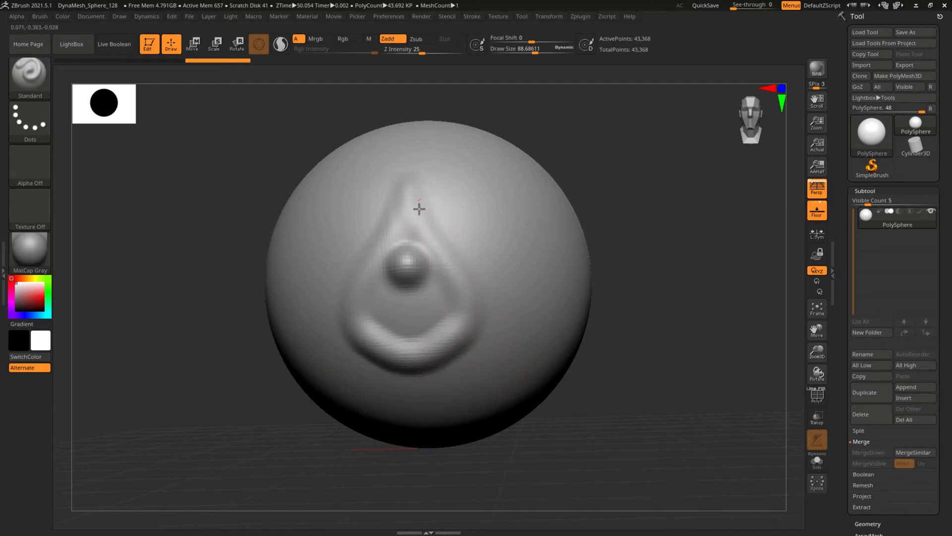
mouse_move(419, 208)
left_mouse_down()
mouse_move(437, 354)
mouse_move(385, 370)
mouse_move(480, 227)
mouse_move(533, 365)
mouse_move(593, 292)
mouse_move(548, 354)
left_mouse_up()
key("ctrl+z")
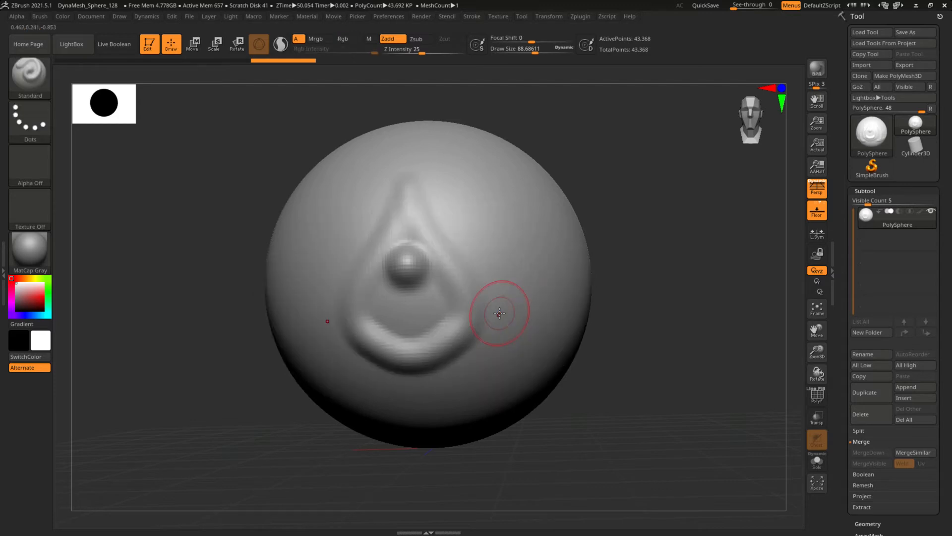
key("ctrl+z")
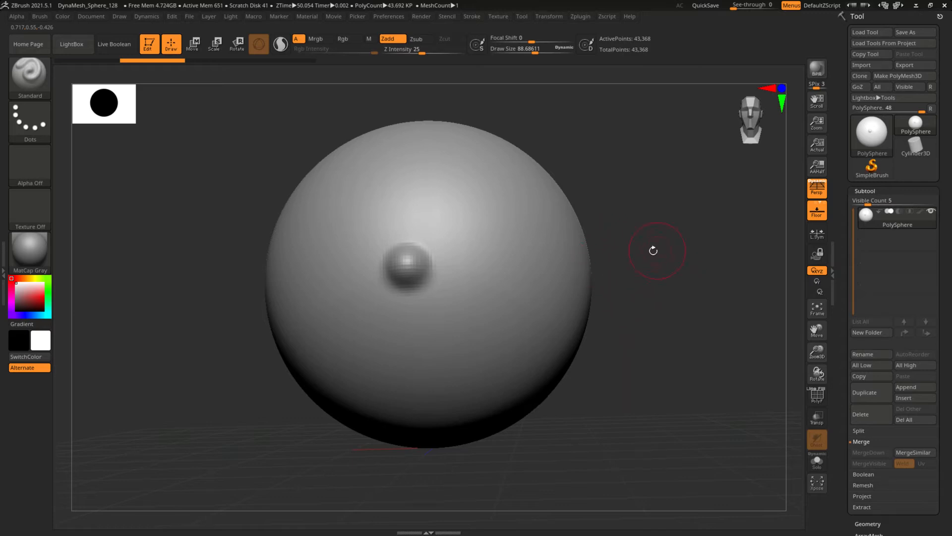
Sculpt horizontal strokes across the sphere over the bump and undo them.
mouse_move(651, 251)
left_mouse_down()
mouse_move(648, 259)
mouse_move(704, 261)
mouse_move(578, 260)
mouse_move(622, 258)
left_mouse_up()
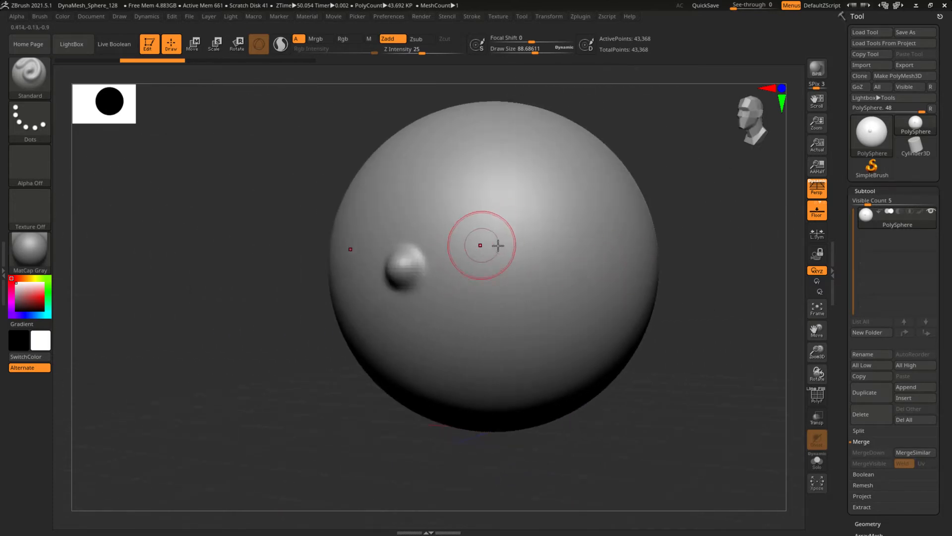
mouse_move(510, 243)
left_mouse_down()
mouse_move(340, 236)
mouse_move(278, 222)
left_mouse_up()
key("ctrl+z")
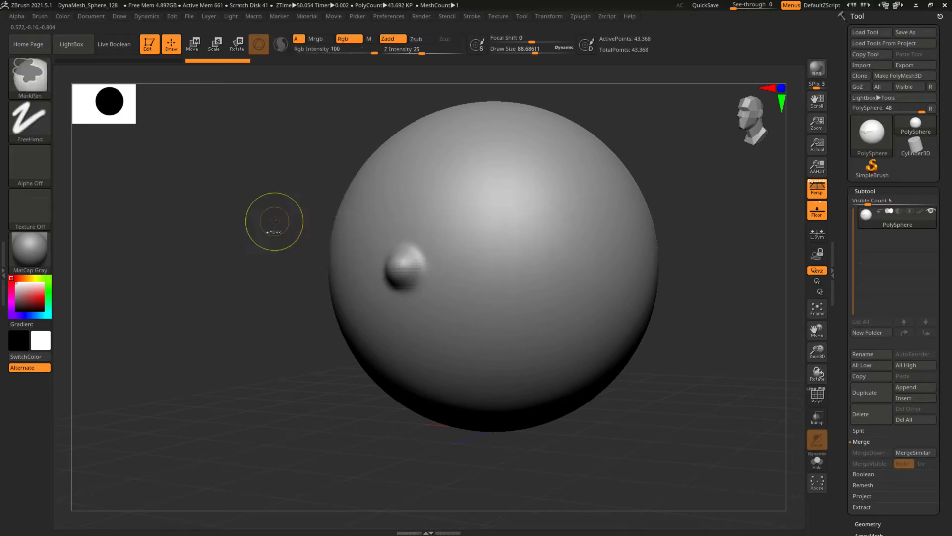
left_click_drag(526, 257, 251, 249)
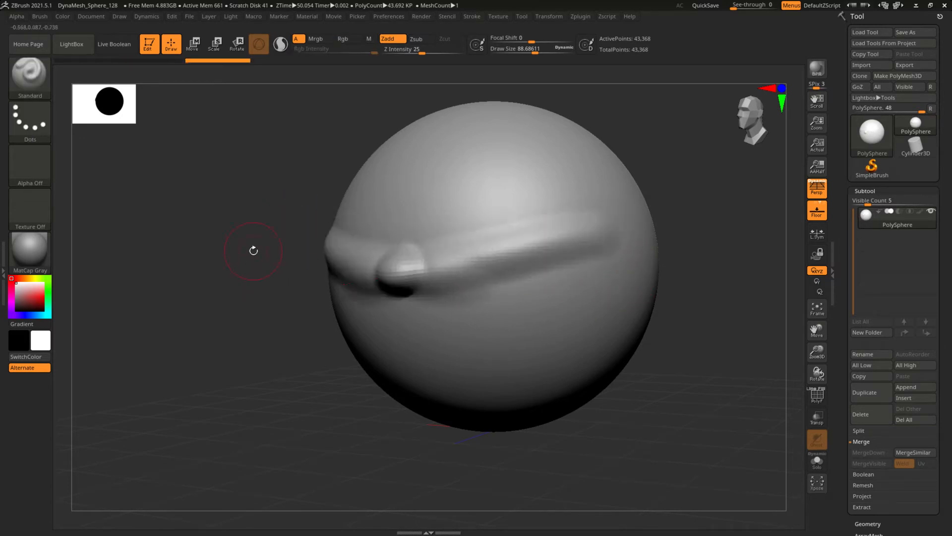
key("ctrl+z")
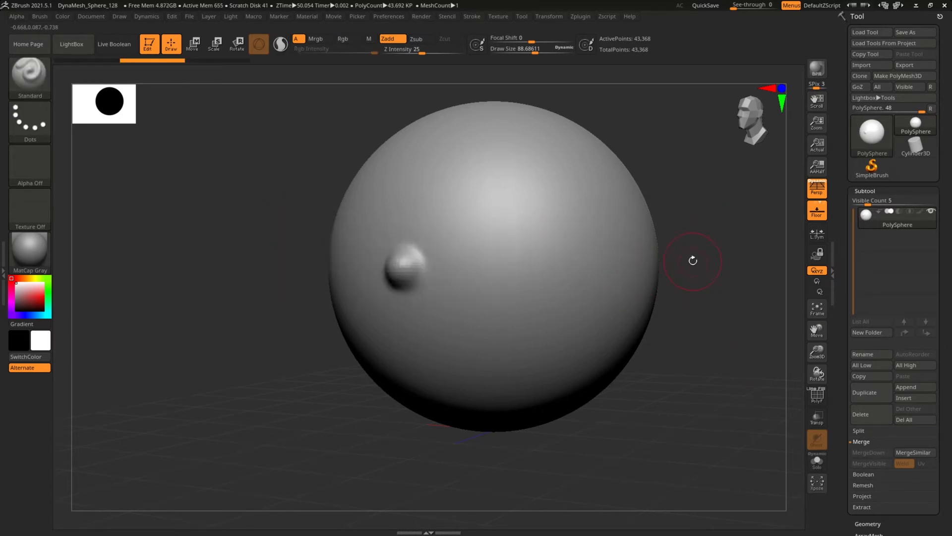
Orbit and pan around the sphere to inspect the bump from the front and from the side.
left_click_drag(693, 260, 739, 226)
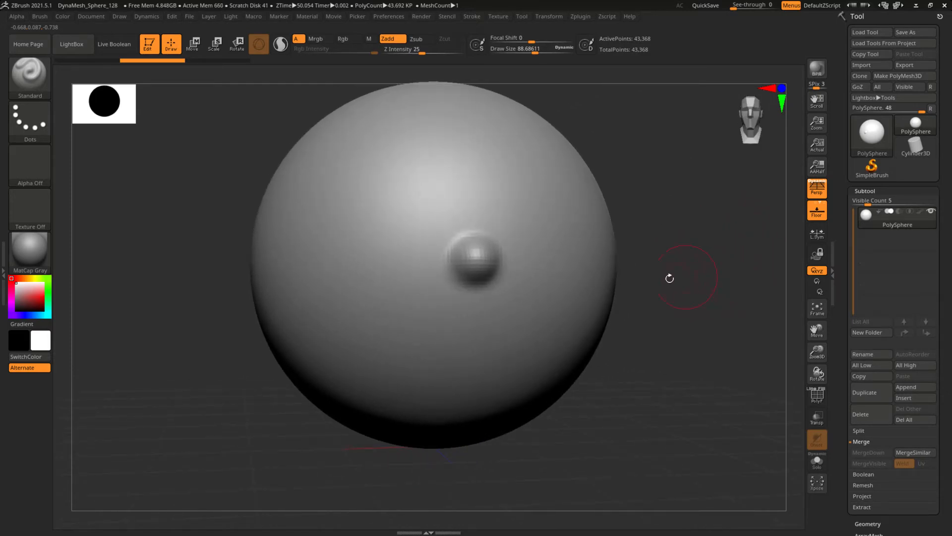
mouse_move(669, 278)
left_mouse_down()
mouse_move(640, 270)
mouse_move(707, 259)
mouse_move(694, 276)
mouse_move(707, 260)
left_mouse_up()
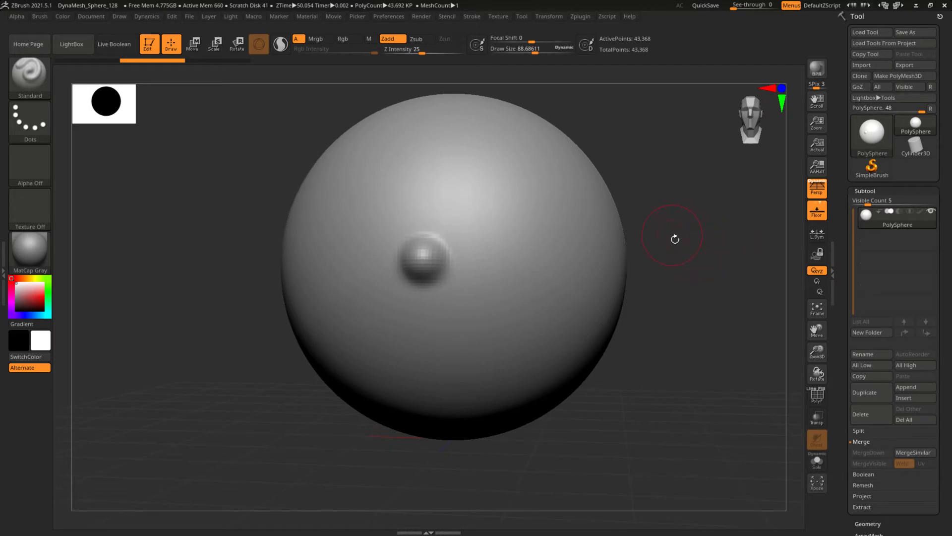
left_click_drag(705, 249, 486, 262, "alt")
left_click_drag(486, 263, 682, 269, "alt")
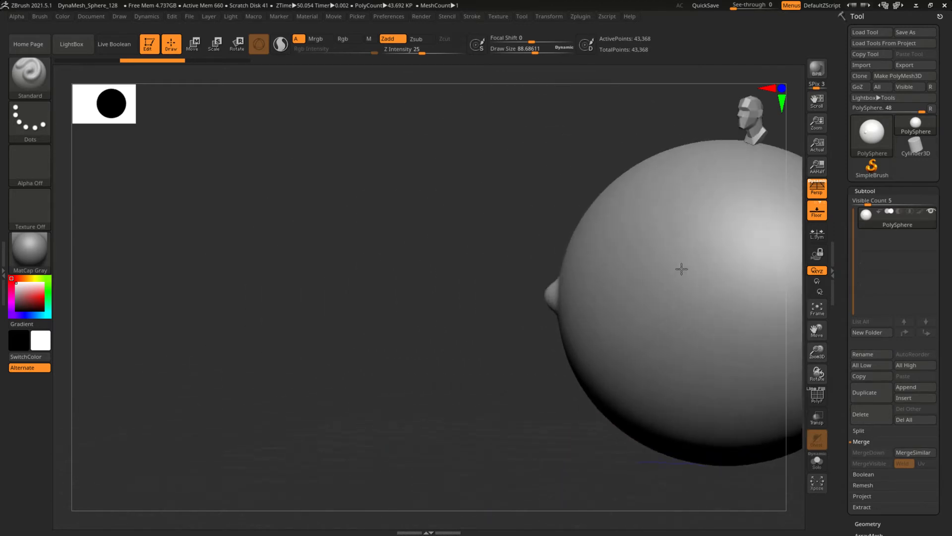
Zoom out and in on the sphere and pan it around the canvas in side view.
left_click_drag(463, 248, 332, 198, "alt")
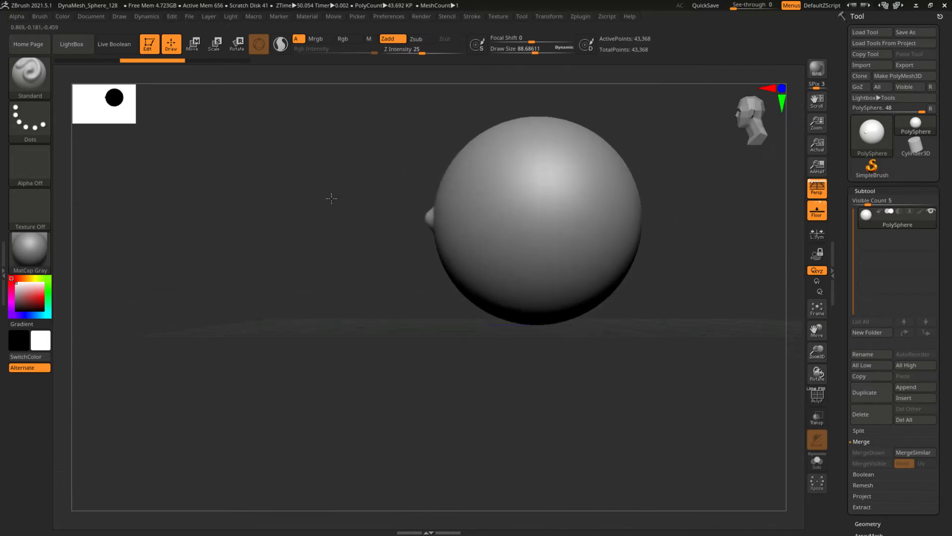
left_click_drag(383, 260, 399, 299, "alt")
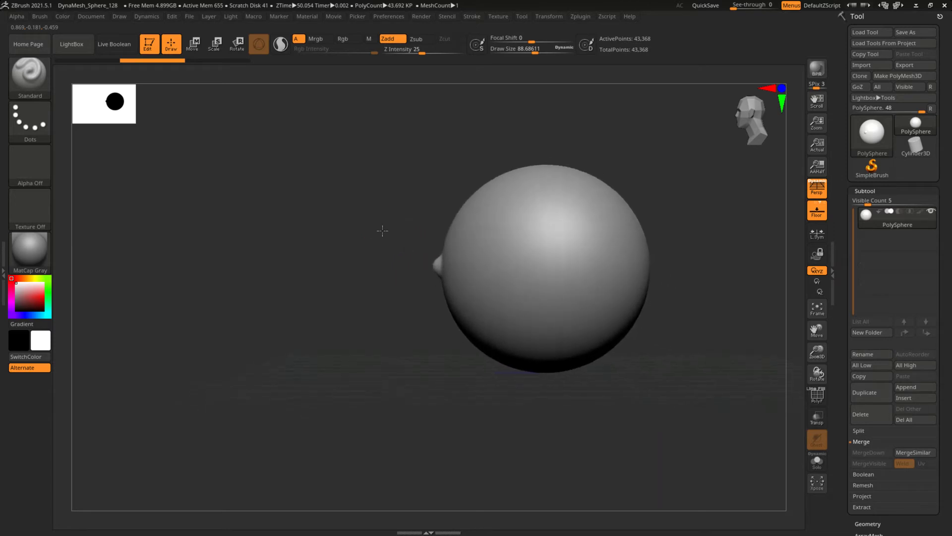
left_click_drag(365, 236, 459, 282, "alt")
left_click_drag(606, 270, 545, 273, "alt")
left_click_drag(545, 273, 624, 265, "alt")
left_click_drag(347, 229, 267, 203, "alt")
left_click_drag(583, 225, 634, 253, "alt")
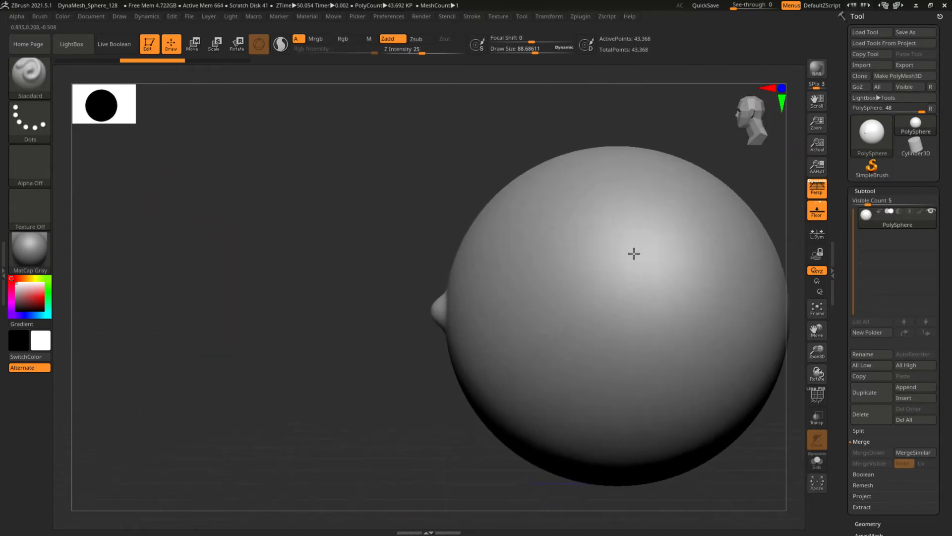
Rotate the sphere with view snapping between its straight side view and its straight front view.
left_click_drag(402, 249, 484, 266)
left_click_drag(612, 252, 496, 233)
left_click_drag(434, 236, 472, 240, "shift")
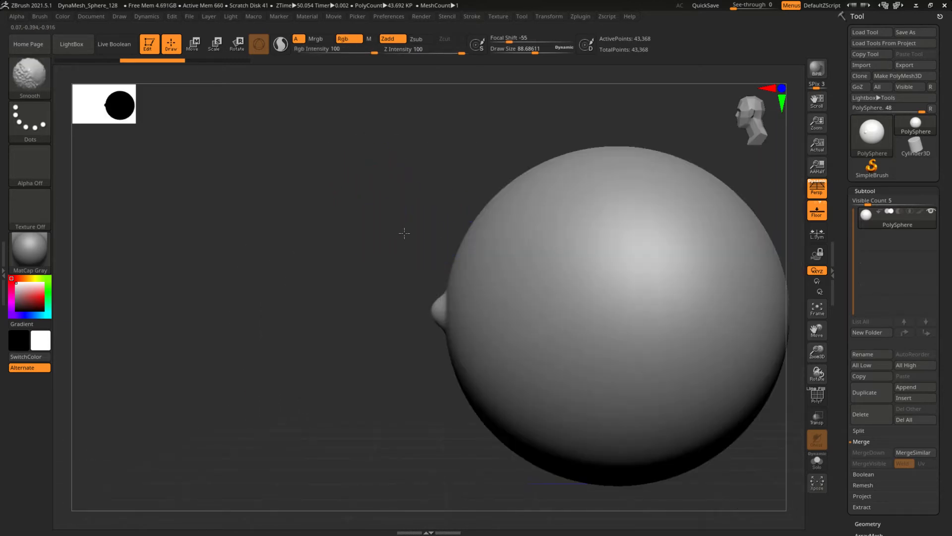
left_click_drag(391, 245, 429, 240, "shift")
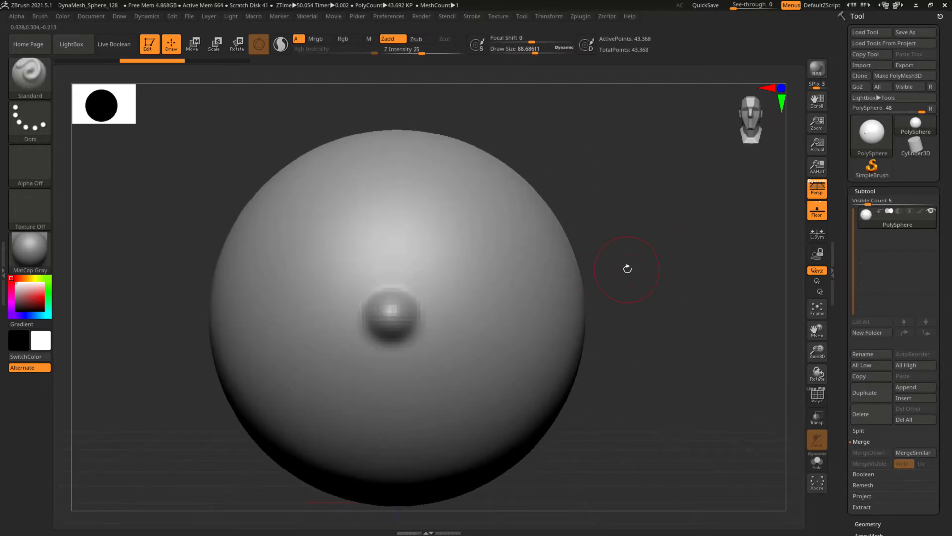
left_click_drag(752, 118, 557, 229, "shift")
left_click_drag(407, 233, 363, 215, "shift")
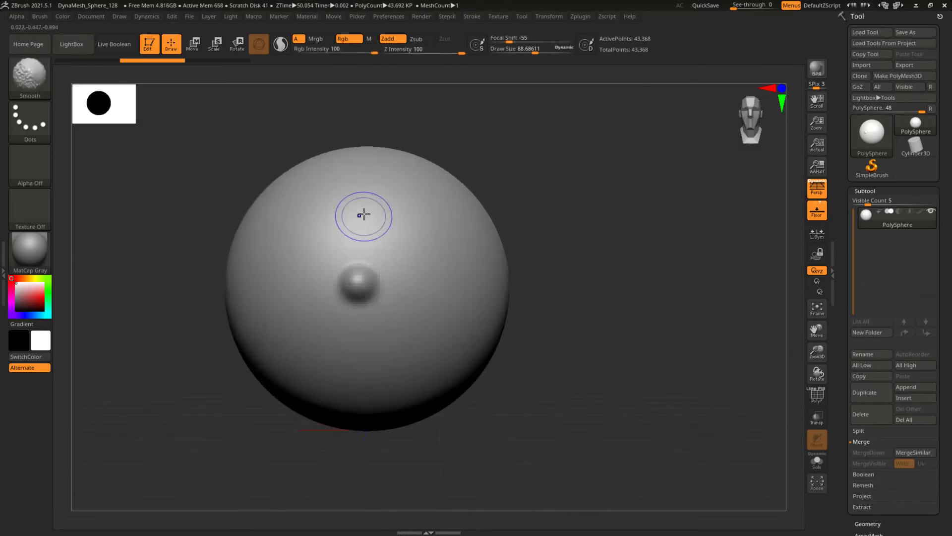
Zoom in close on the sphere's surface, frame the whole model and zoom out from it.
mouse_move(597, 243)
left_mouse_down("alt")
mouse_move(661, 198)
mouse_move(678, 236)
mouse_move(720, 227)
mouse_move(560, 210)
mouse_move(718, 291)
mouse_move(795, 280)
left_mouse_up("alt")
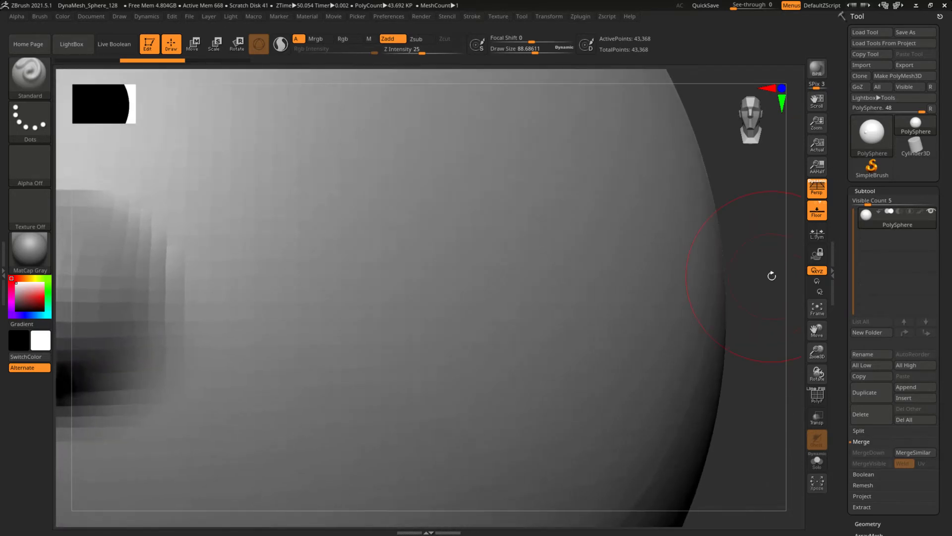
key("f")
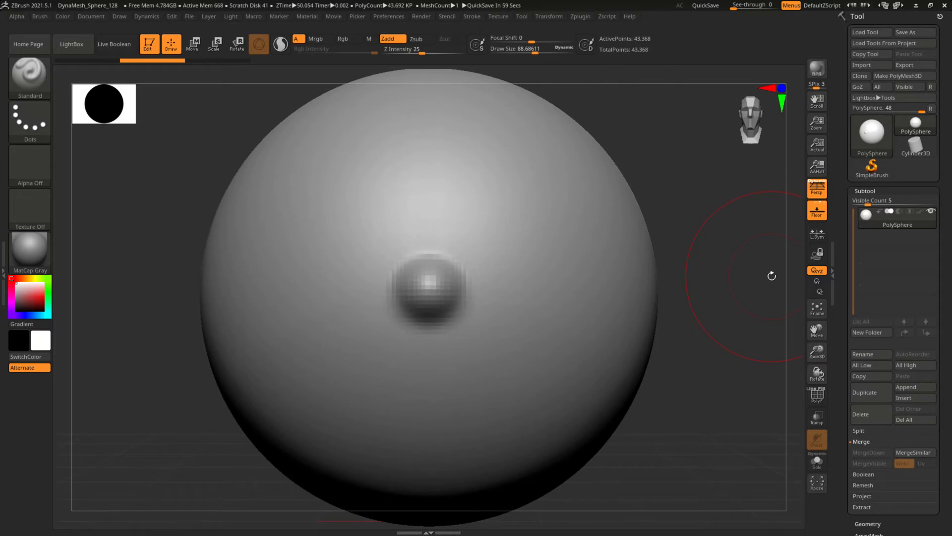
right_click_drag(606, 289, 547, 263, "ctrl")
right_click_drag(701, 221, 621, 221, "alt")
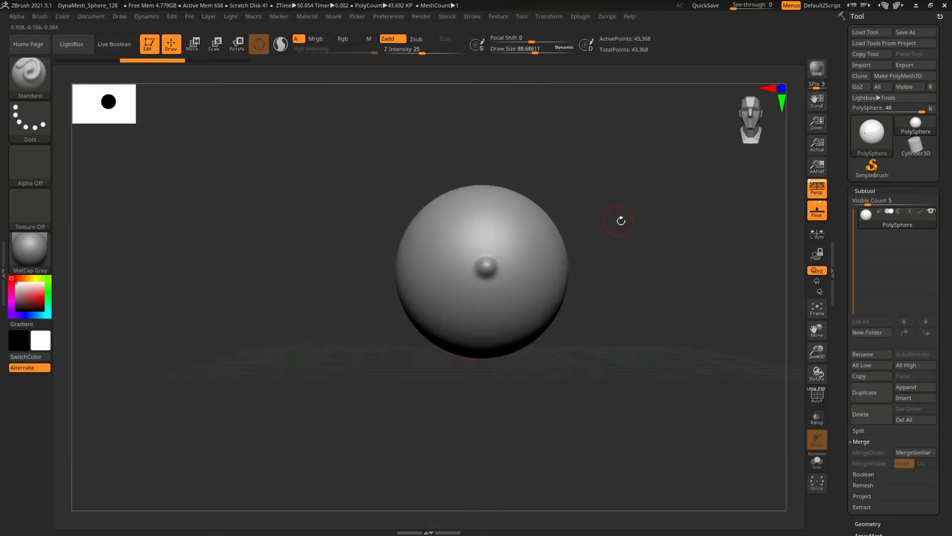
Zoom in until the surface fills the canvas, orbit to the bump's side profile and frame the sphere.
left_click_drag(597, 225, 646, 254)
left_click_drag(580, 192, 699, 205, "alt")
left_click_drag(631, 168, 766, 148, "alt")
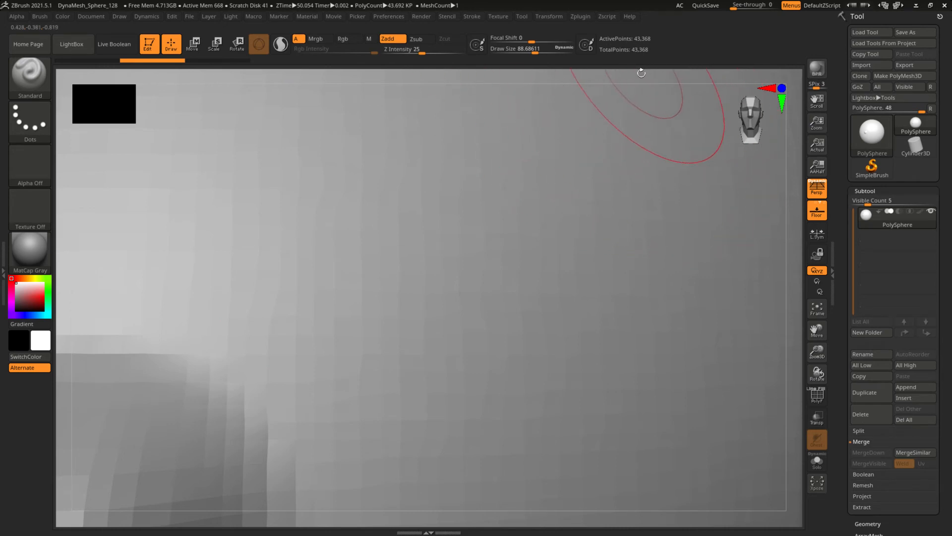
mouse_move(668, 70)
left_mouse_down()
mouse_move(603, 79)
mouse_move(618, 81)
left_mouse_up()
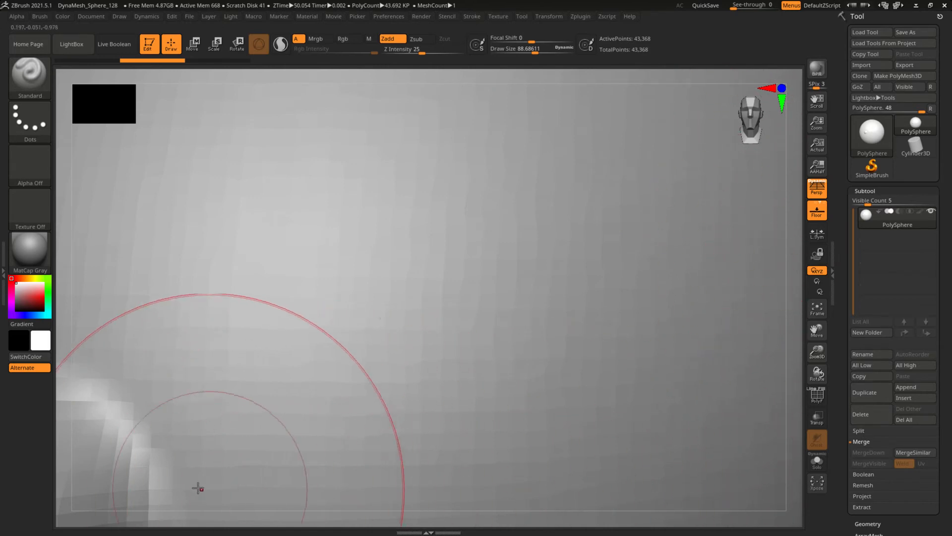
mouse_move(584, 73)
left_mouse_down()
mouse_move(544, 71)
mouse_move(538, 80)
left_mouse_up()
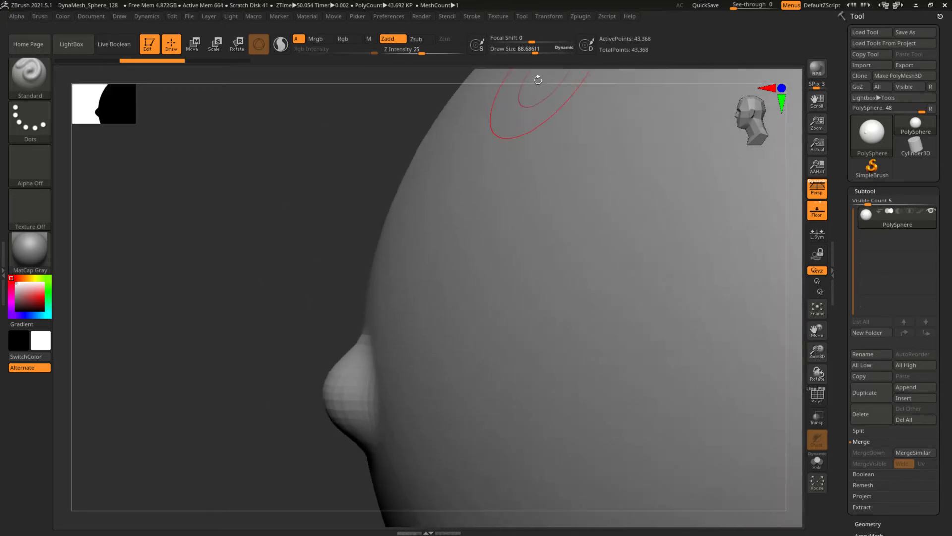
key("f")
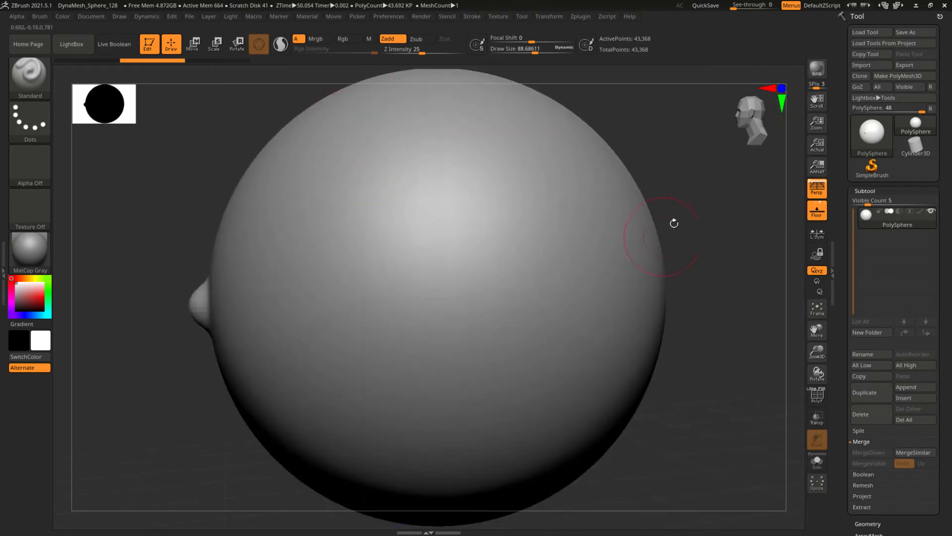
Zoom out from the framed sphere, recentre it and snap the view back to the front.
left_click_drag(710, 200, 588, 165, "alt")
left_click_drag(511, 195, 675, 191, "alt")
left_click_drag(395, 121, 320, 136, "alt")
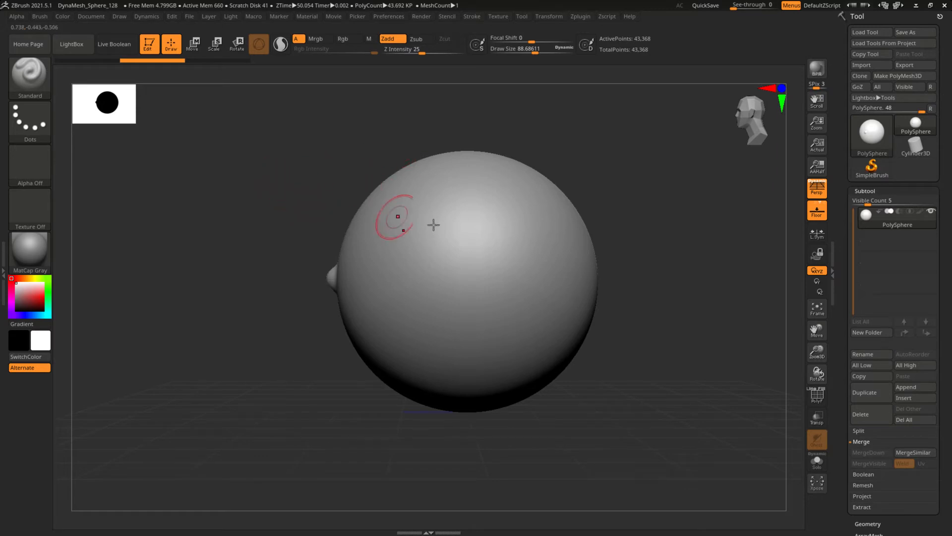
left_click_drag(295, 177, 367, 198)
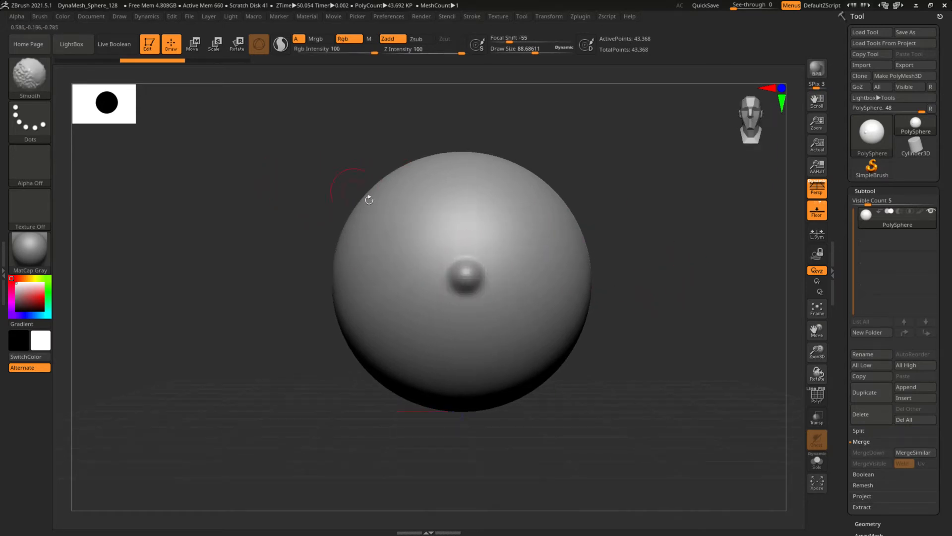
Scroll and pan the document canvas, return it to its actual size and frame the sphere.
mouse_move(627, 190)
left_mouse_down("alt")
mouse_move(639, 157)
mouse_move(656, 216)
mouse_move(718, 251)
mouse_move(697, 311)
mouse_move(688, 271)
mouse_move(610, 253)
mouse_move(570, 170)
mouse_move(593, 189)
mouse_move(618, 187)
left_mouse_up("alt")
left_click_drag(663, 213, 643, 252)
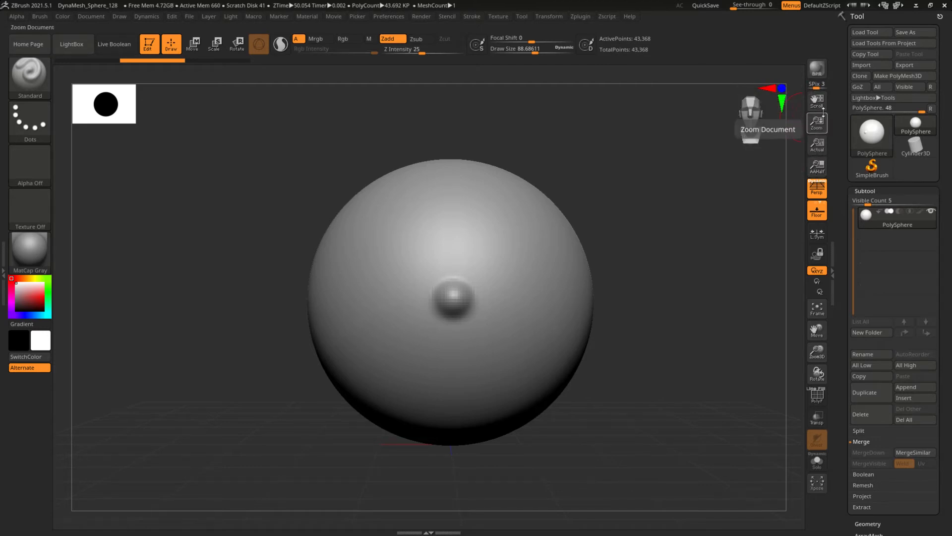
left_click_drag(817, 100, 936, 28)
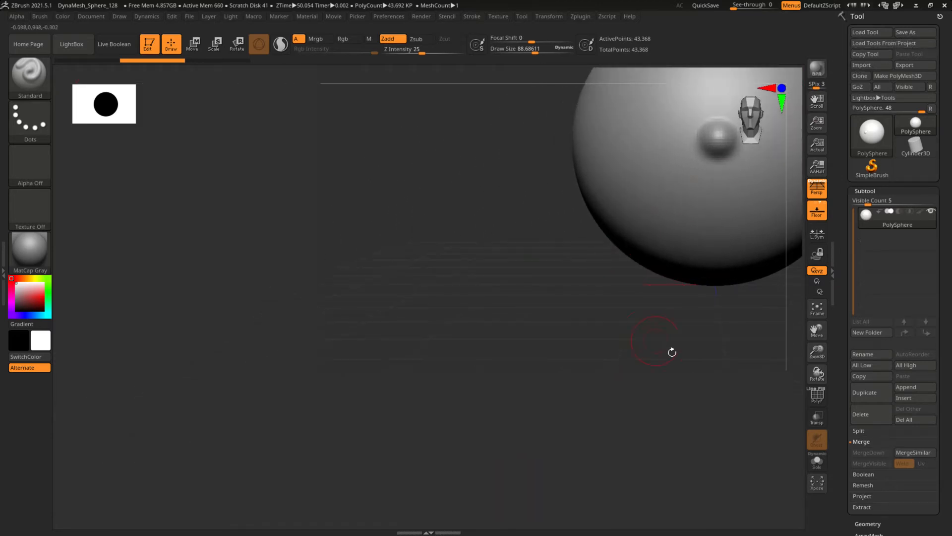
left_click_drag(537, 303, 337, 407, "alt")
left_click_drag(366, 263, 233, 330, "alt")
left_click_drag(662, 280, 623, 285, "alt")
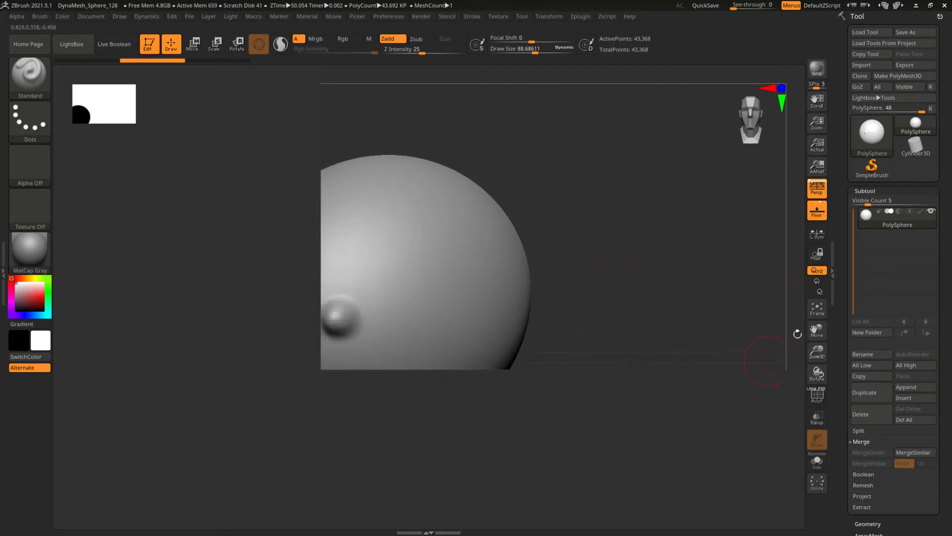
left_click(818, 144)
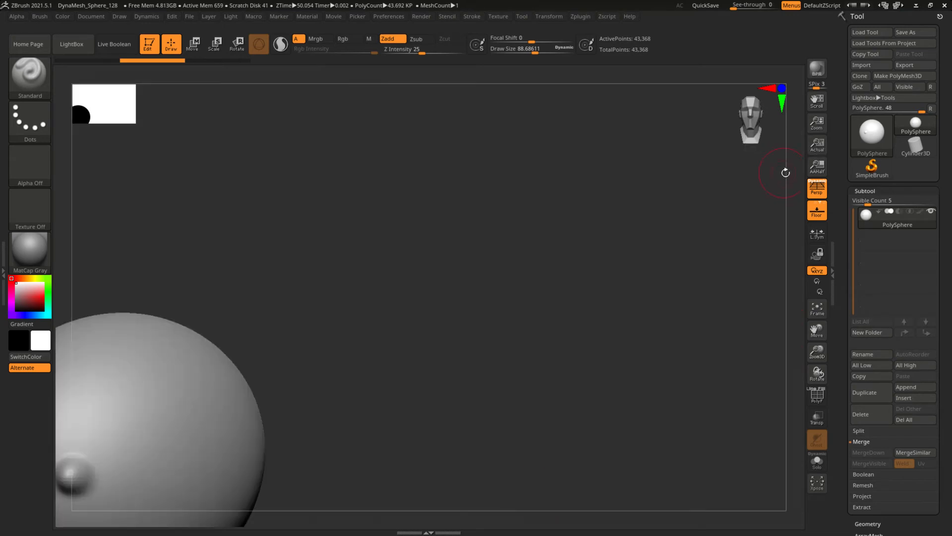
key("f")
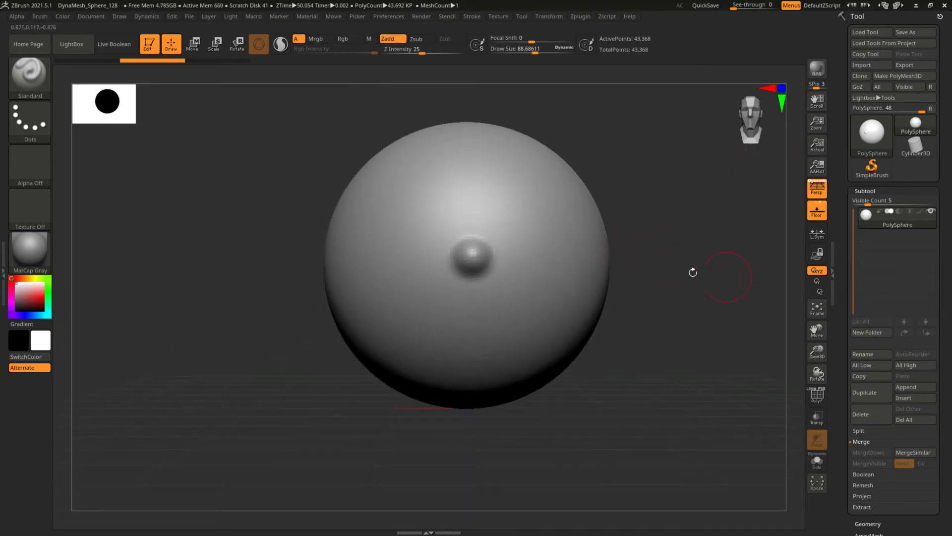
Compare the sphere from the front and at an angle with perspective distortion off and on.
left_click_drag(692, 272, 651, 246)
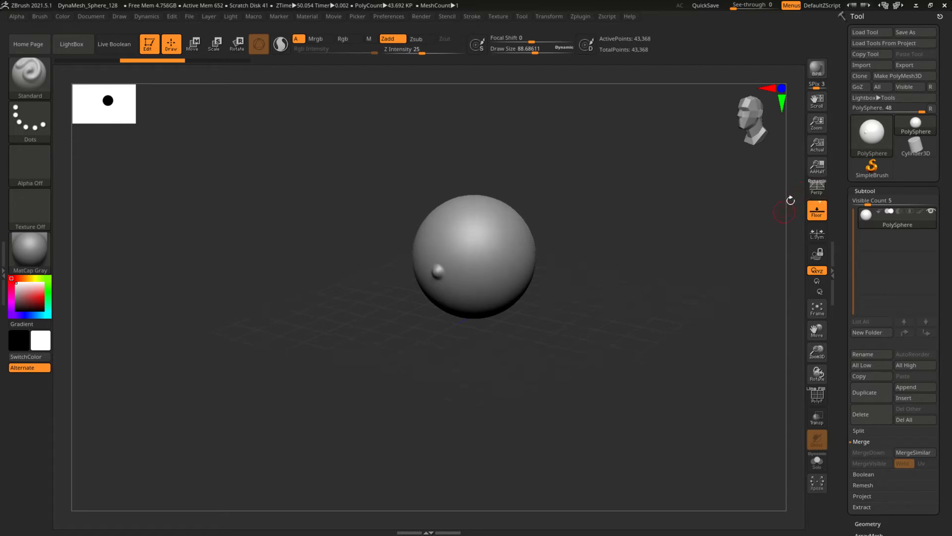
left_click_drag(641, 240, 662, 214)
left_click_drag(615, 249, 755, 243, "alt")
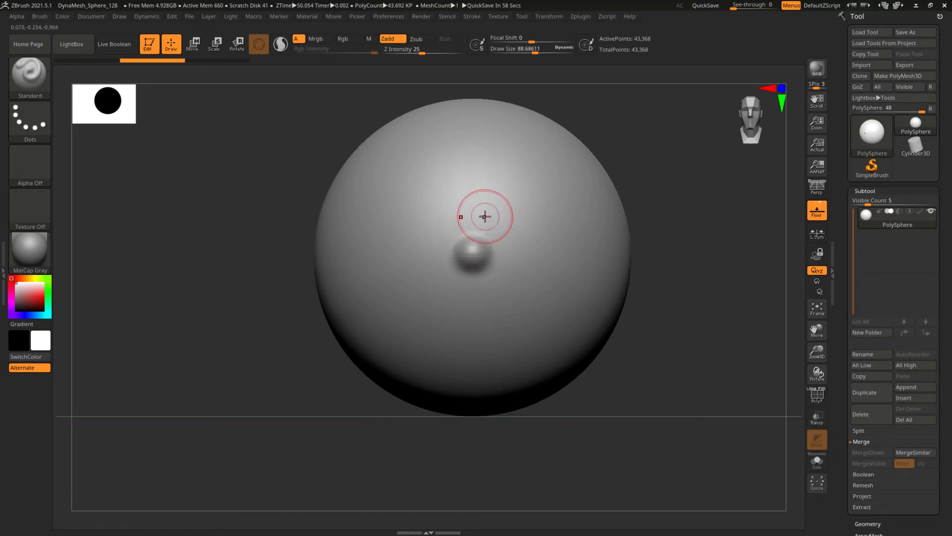
left_click_drag(665, 191, 637, 213)
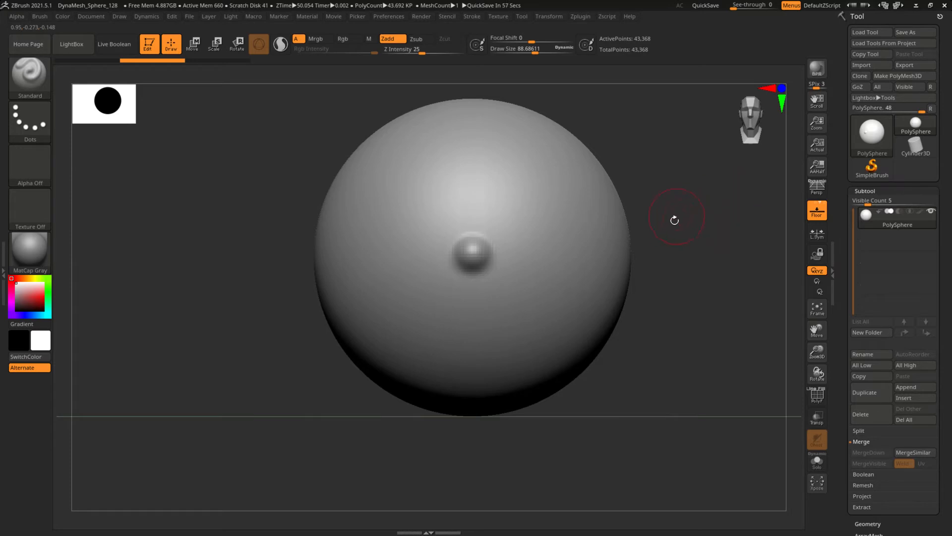
left_click_drag(674, 220, 697, 205)
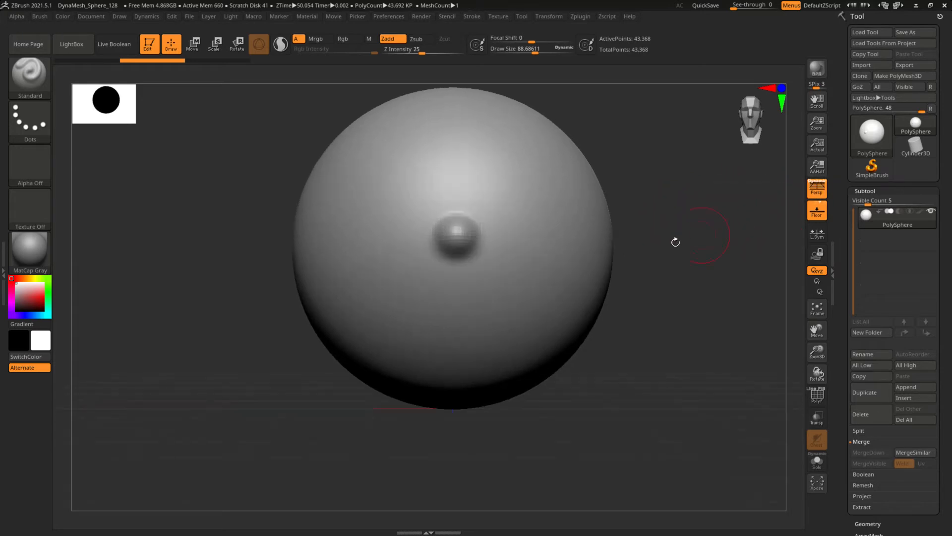
left_click(817, 188)
left_click_drag(732, 187, 792, 184)
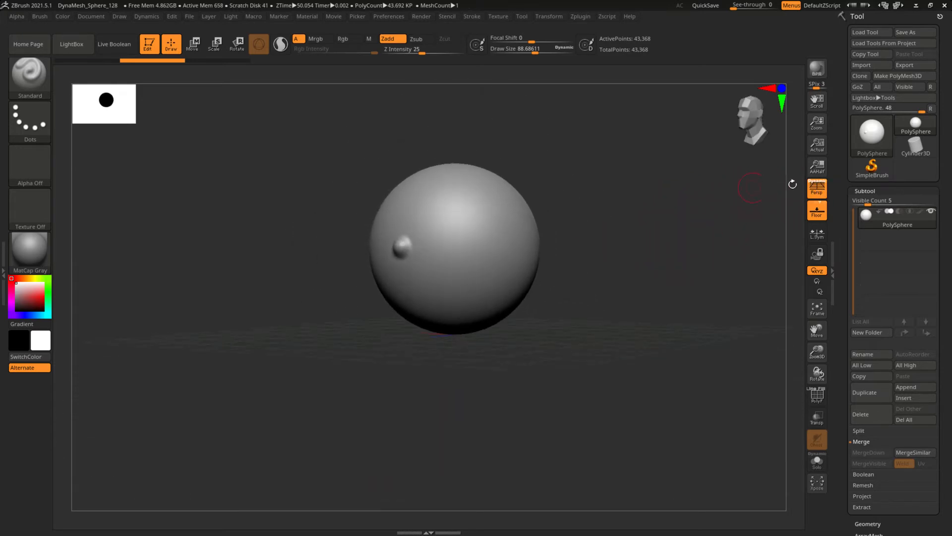
Toggle perspective distortion repeatedly on the angled sphere, from afar and close up, and leave it off.
left_click(818, 192)
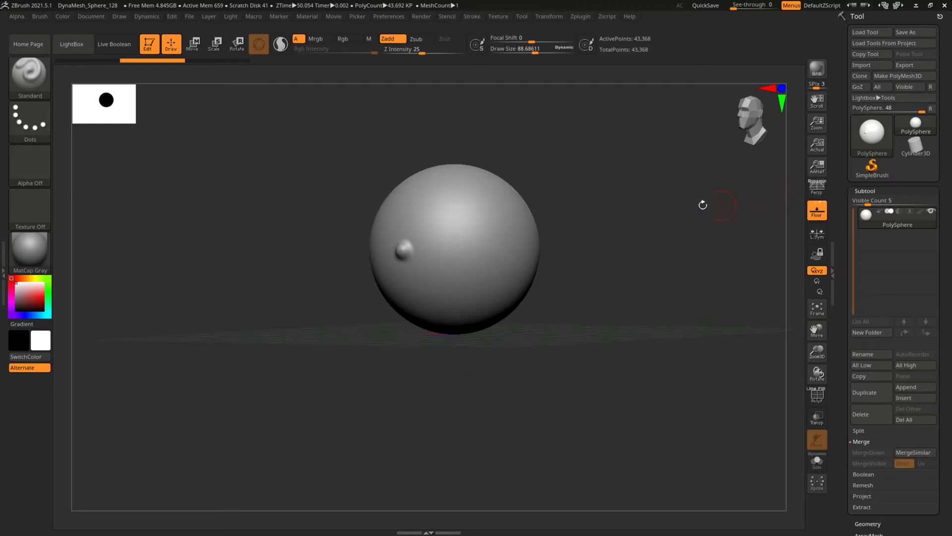
left_click(810, 194)
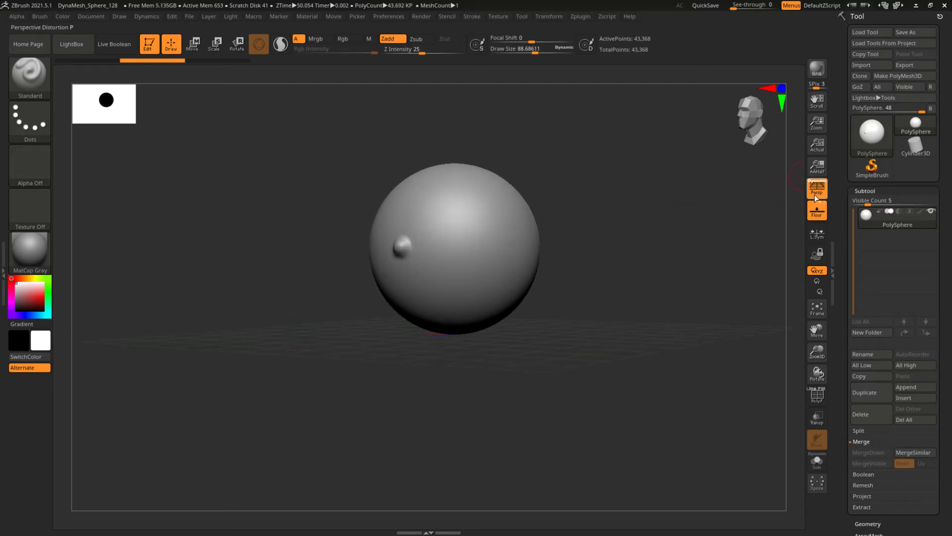
left_click(814, 193)
left_click(815, 194)
left_click_drag(601, 238, 784, 239, "alt")
key("p")
key("p")
key("p")
key("p")
key("p")
key("p")
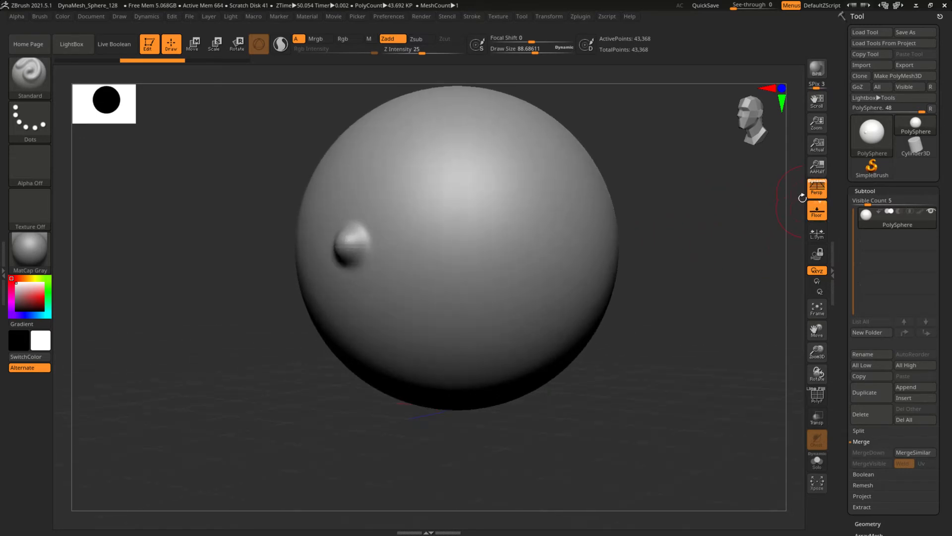
key("p")
key("p")
key("p")
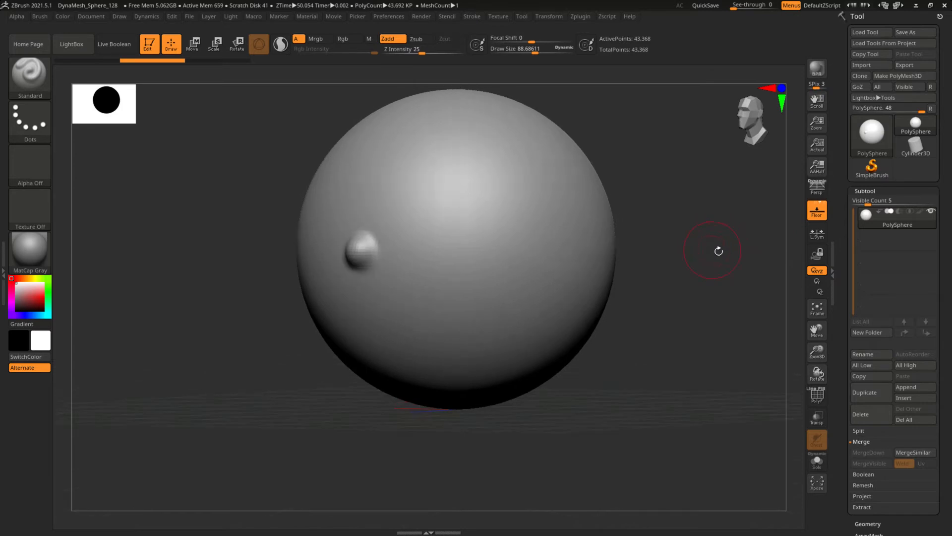
Hide the floor grid beneath the sphere and show it again.
left_click_drag(782, 189, 666, 237, "alt")
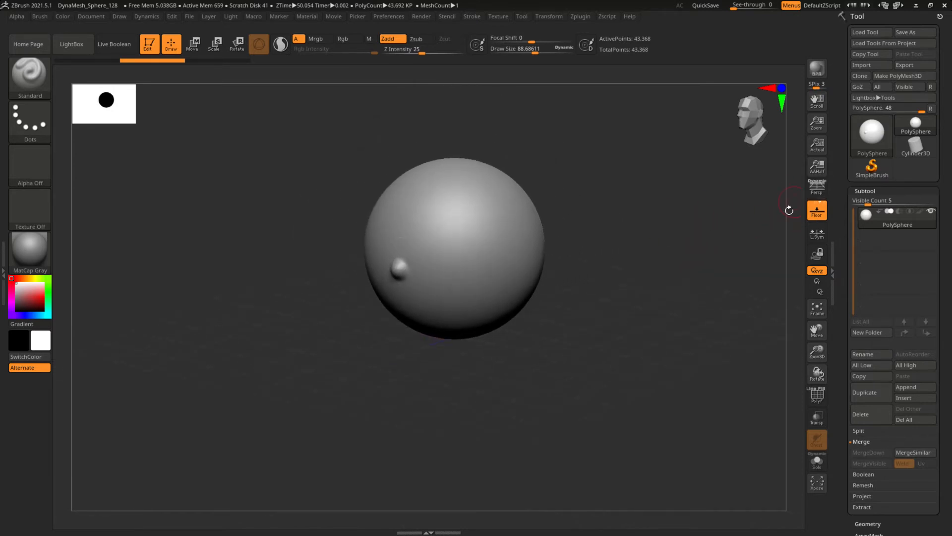
left_click(818, 213)
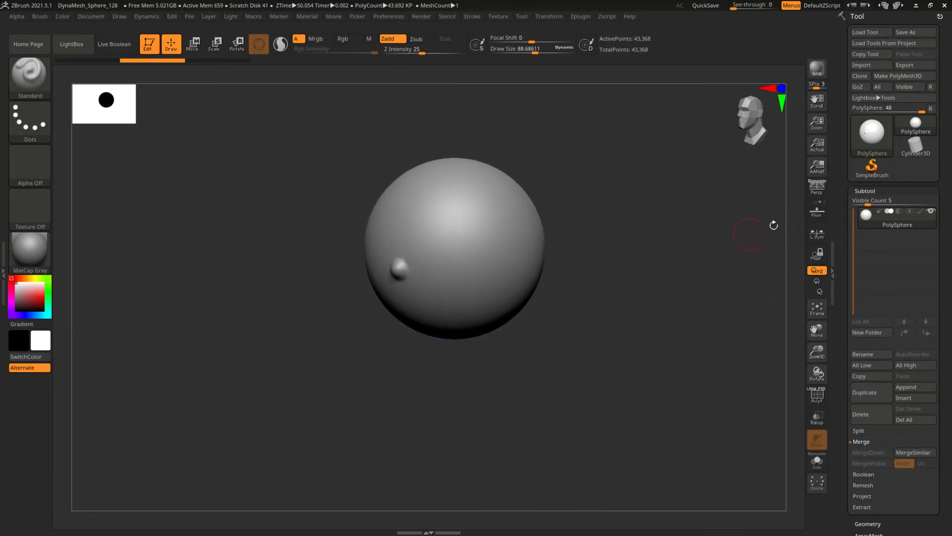
left_click(813, 213)
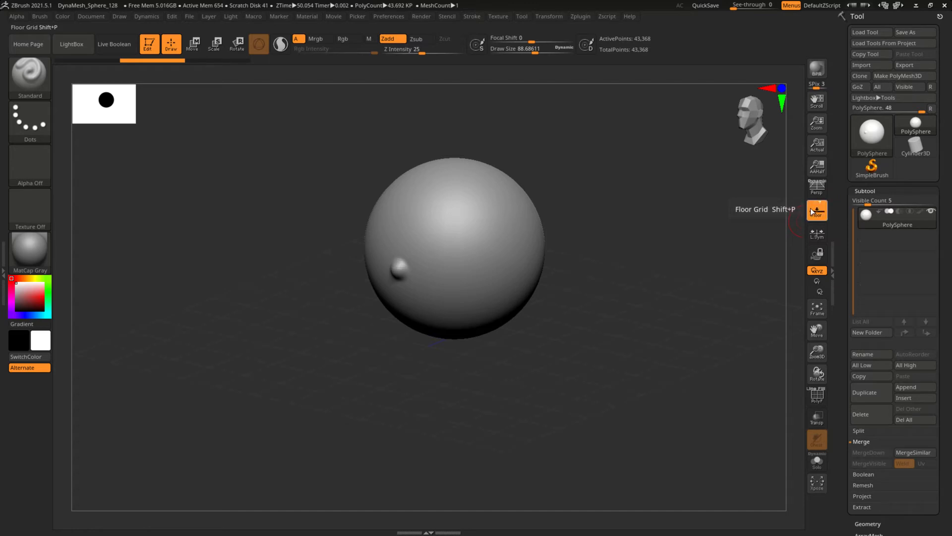
left_click(819, 214)
mouse_move(690, 228)
left_mouse_down()
mouse_move(707, 209)
mouse_move(704, 223)
mouse_move(697, 216)
left_mouse_up()
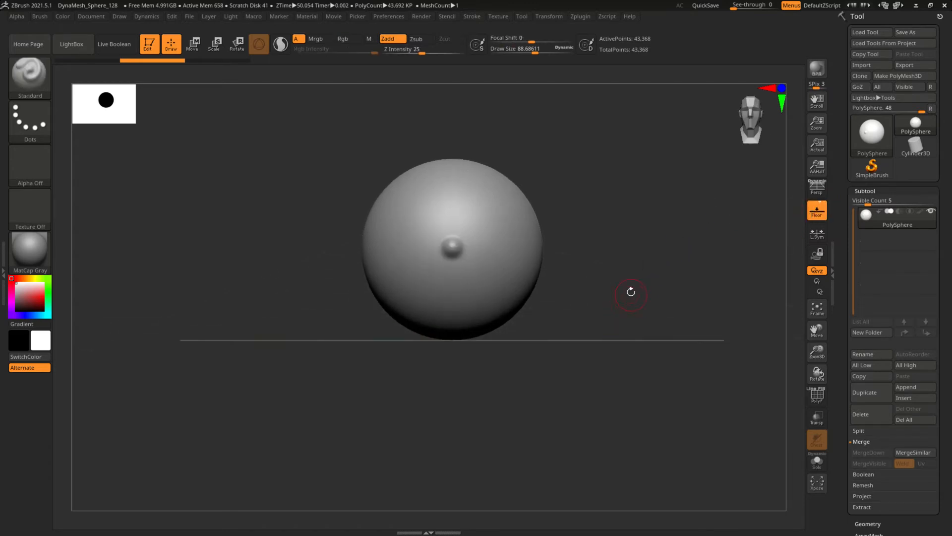
Choose the Move Topological brush and set its draw size to about 227.
left_click_drag(631, 292, 578, 296)
key("b")
key("m")
key("t")
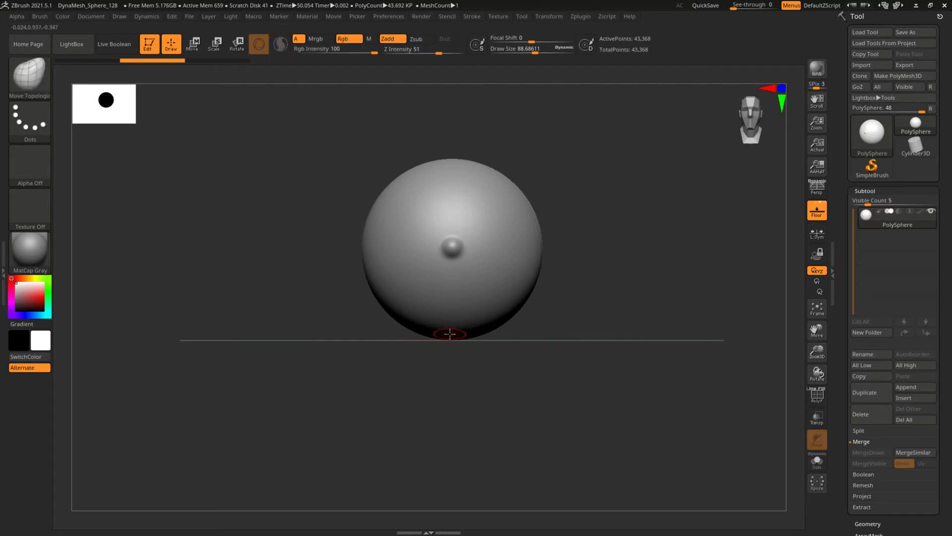
key("s")
Pull the sphere's underside straight down into a long tapered spike and undo the pull.
mouse_move(451, 337)
left_mouse_down()
mouse_move(461, 337)
mouse_move(444, 420)
left_mouse_up()
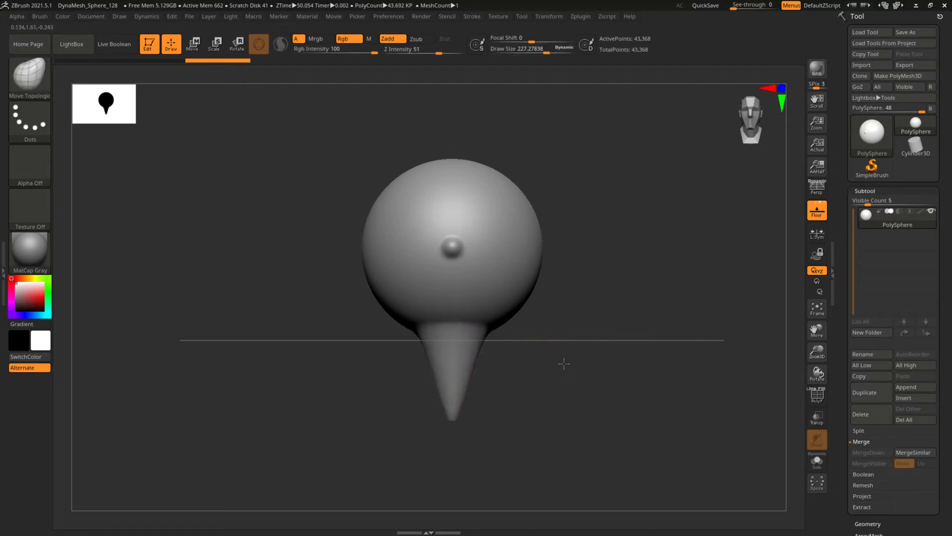
left_click_drag(601, 349, 570, 369)
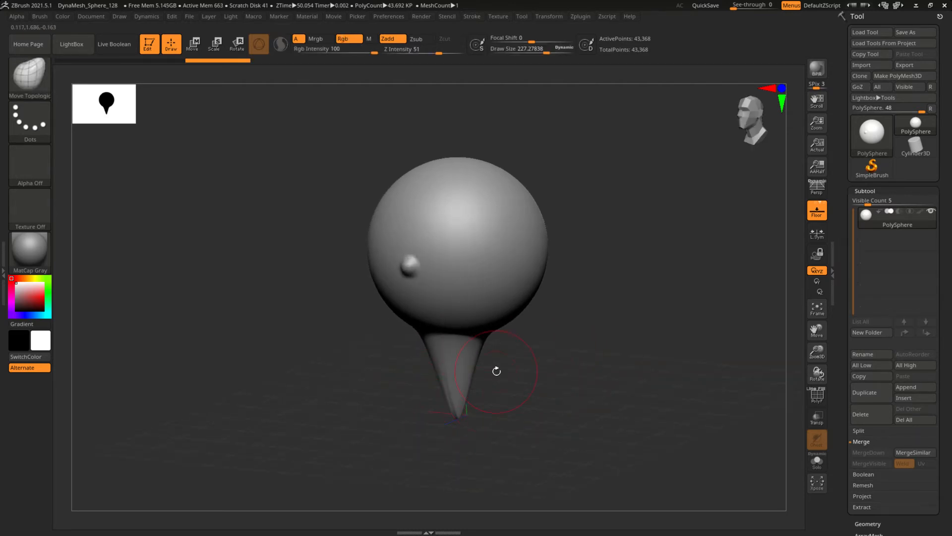
key("ctrl+z")
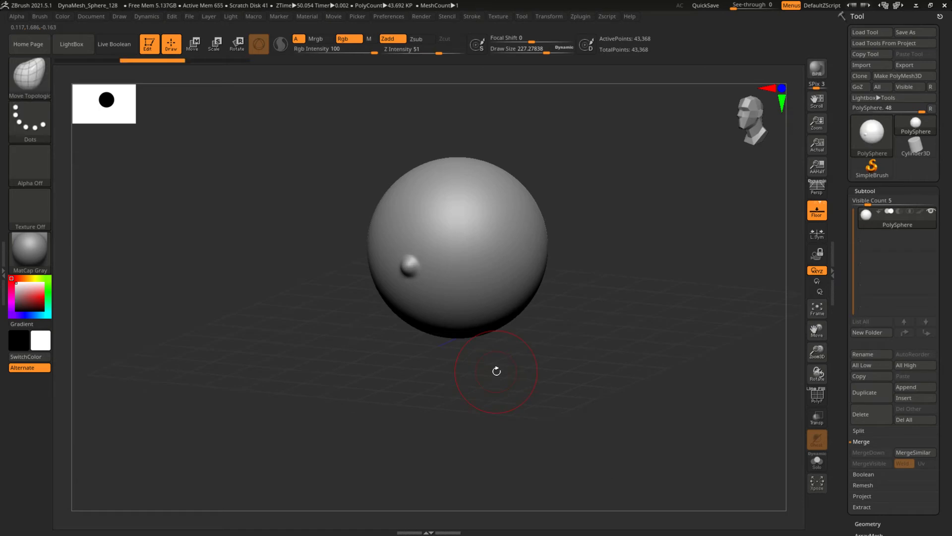
Turn on local symmetry and perspective distortion, keeping the sphere in a straight front view.
left_click_drag(803, 227, 625, 319)
left_click(817, 217)
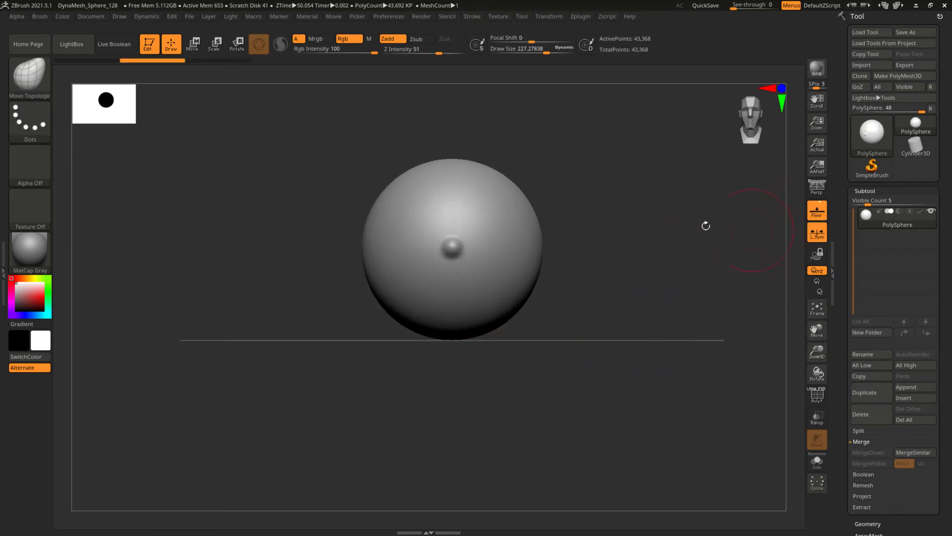
left_click_drag(706, 225, 642, 261)
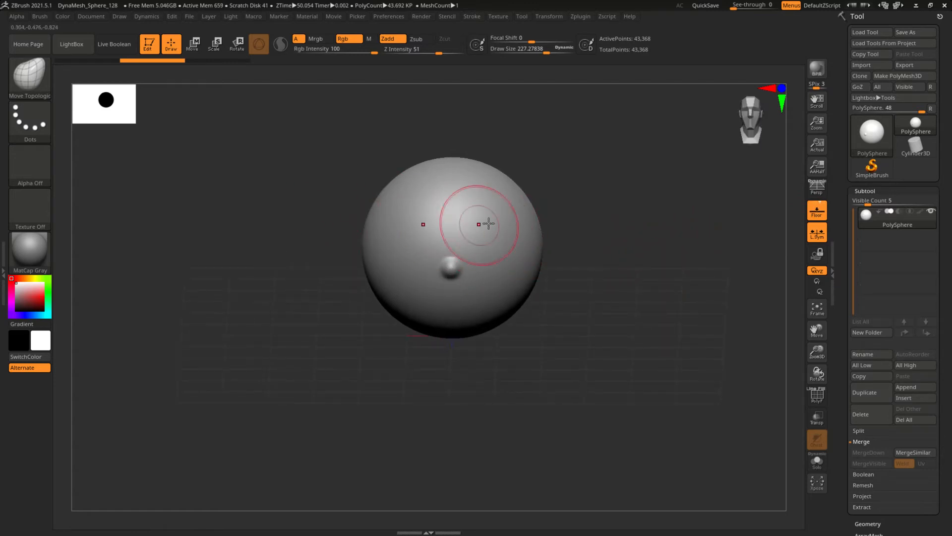
key("p")
left_click_drag(631, 267, 688, 296, "alt")
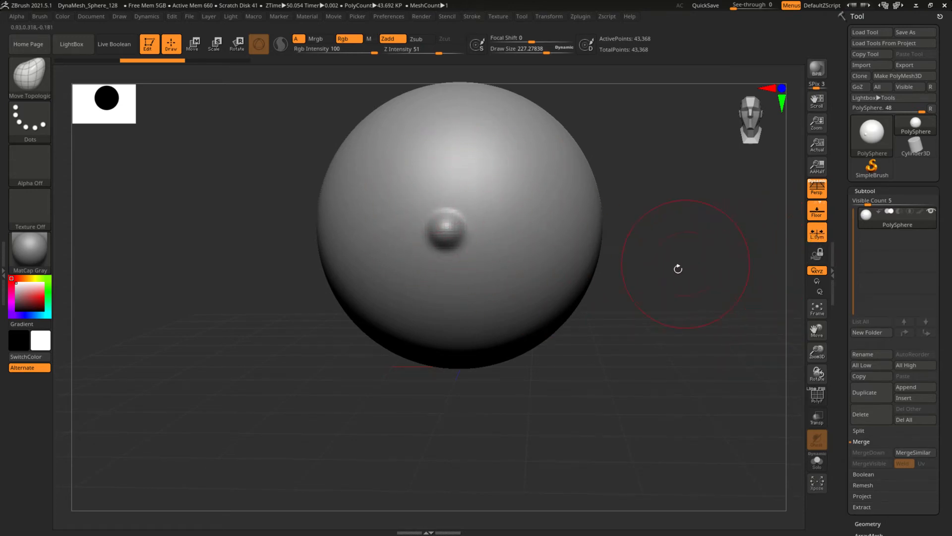
left_click_drag(693, 246, 593, 255)
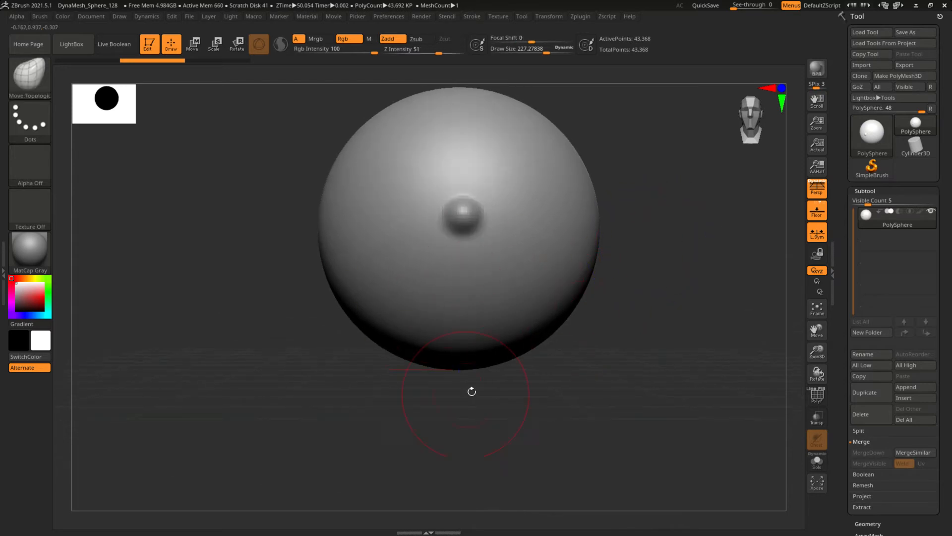
left_click_drag(508, 382, 438, 387)
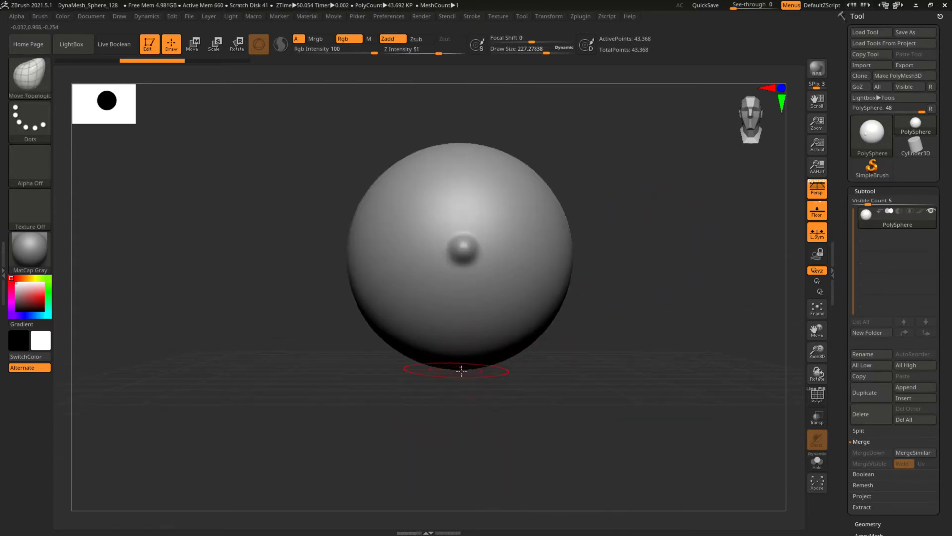
Frame the sphere, pan and rotate it, and zoom in on its front.
left_click(818, 254)
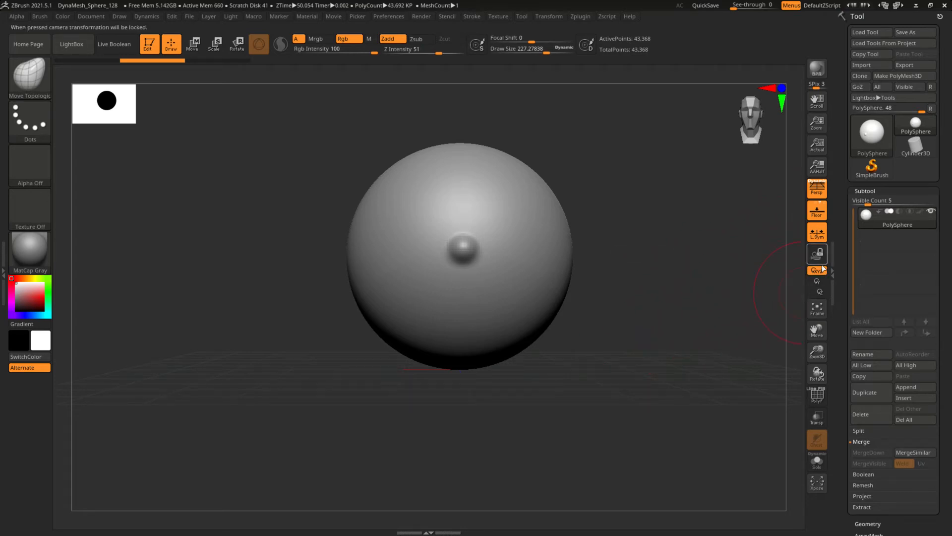
left_click(807, 313)
right_click_drag(711, 332, 715, 153, "ctrl")
left_click(809, 304)
right_click_drag(742, 314, 700, 265, "alt")
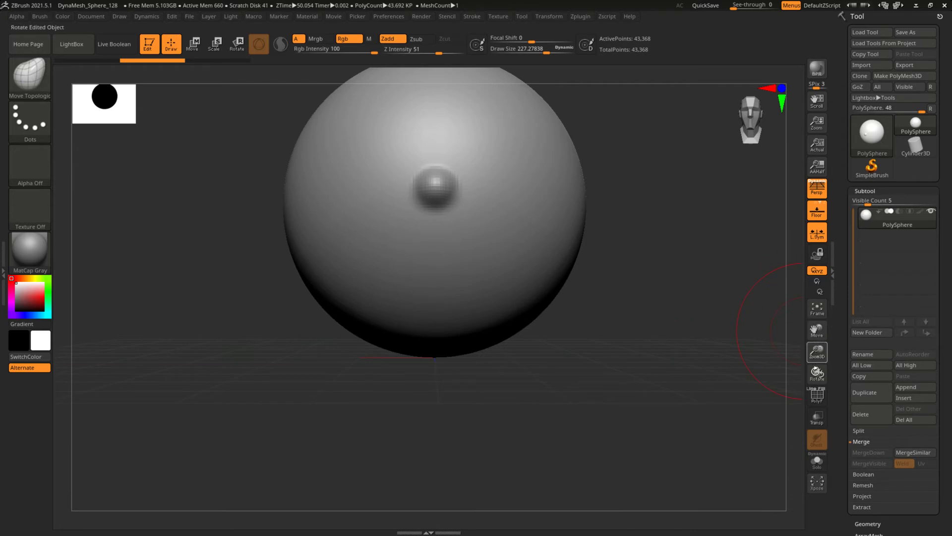
right_click_drag(747, 317, 673, 346)
right_click_drag(714, 232, 666, 286, "alt")
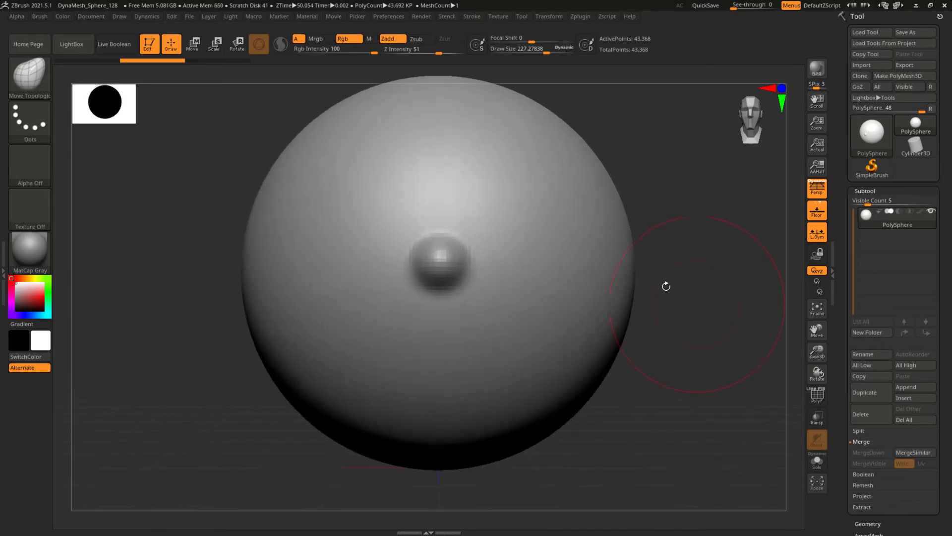
Turn on the PolyFrame display for the sphere and switch off its coloured fill to show only the wireframe lines.
left_click(816, 402)
right_click_drag(728, 354, 743, 355, "alt")
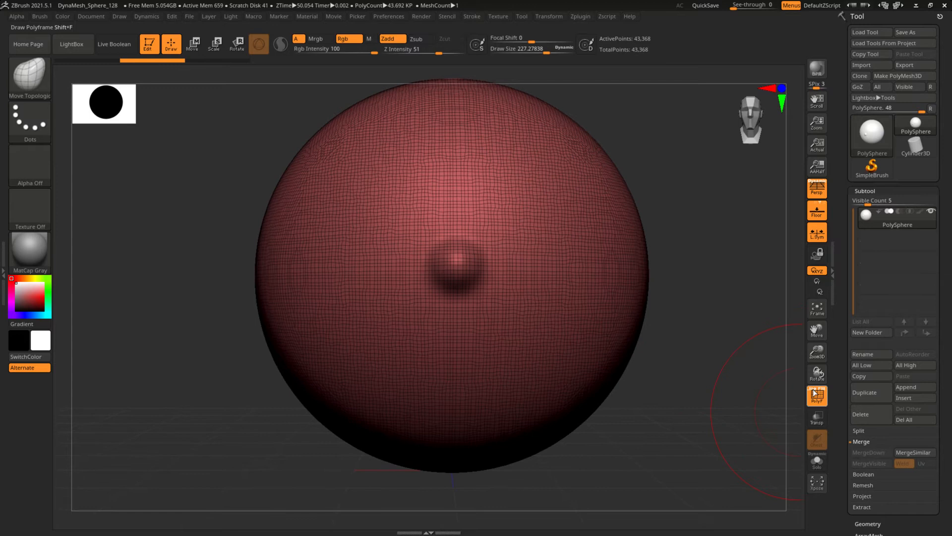
left_click(814, 389)
left_click(816, 395)
left_click(816, 395)
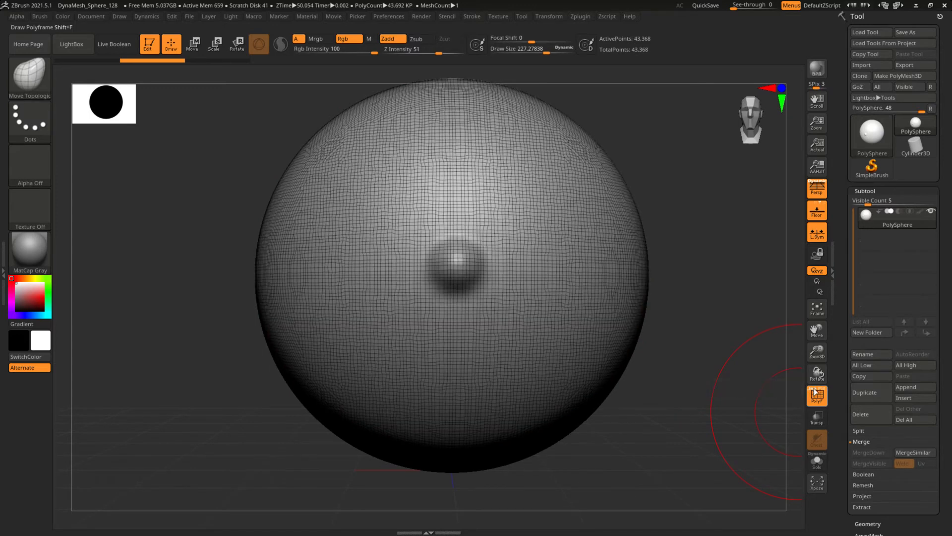
Restore the coloured PolyFrame fill on the sphere and examine the polygon grid around the bump up close.
left_click(815, 393)
left_click(813, 394)
left_click(813, 394)
left_click(814, 394)
left_click(816, 394)
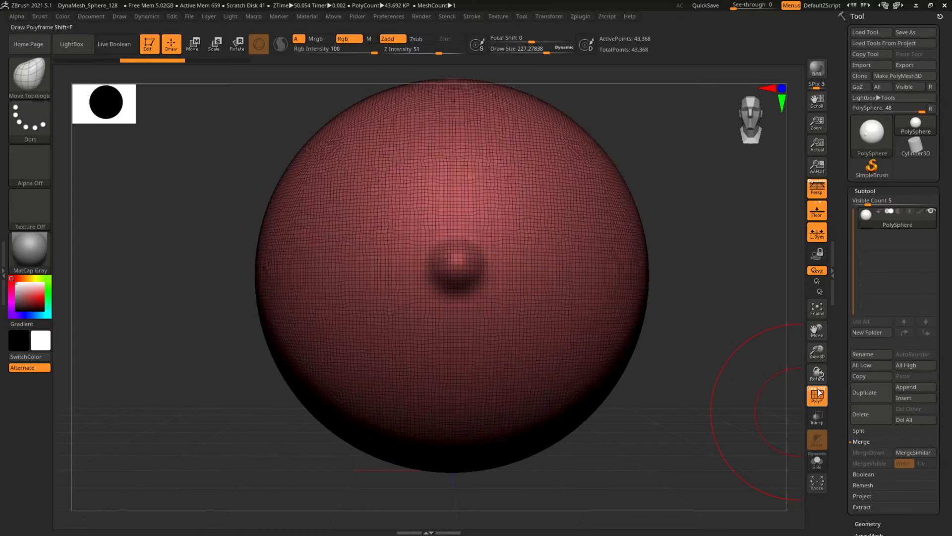
mouse_move(700, 329)
left_mouse_down()
mouse_move(701, 315)
mouse_move(686, 317)
mouse_move(790, 335)
mouse_move(769, 328)
left_mouse_up()
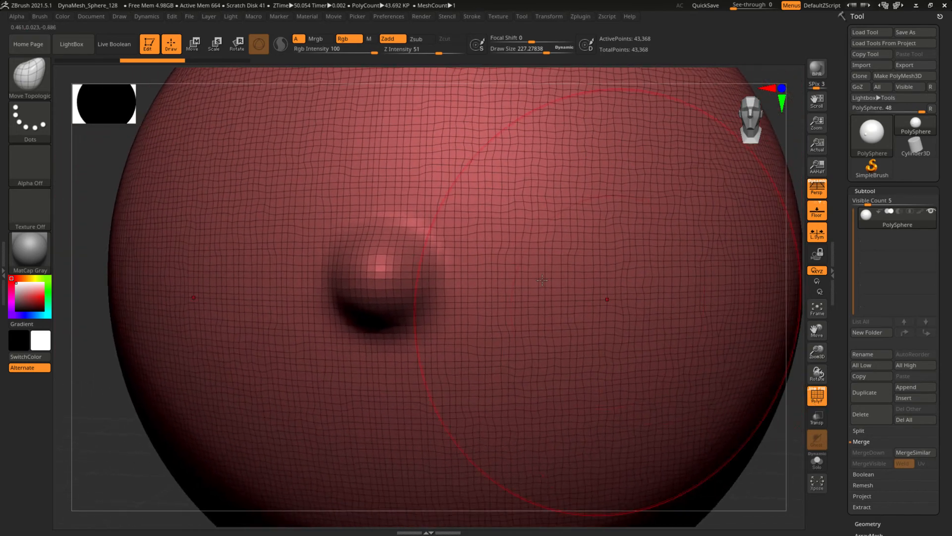
left_click_drag(770, 454, 694, 438, "alt")
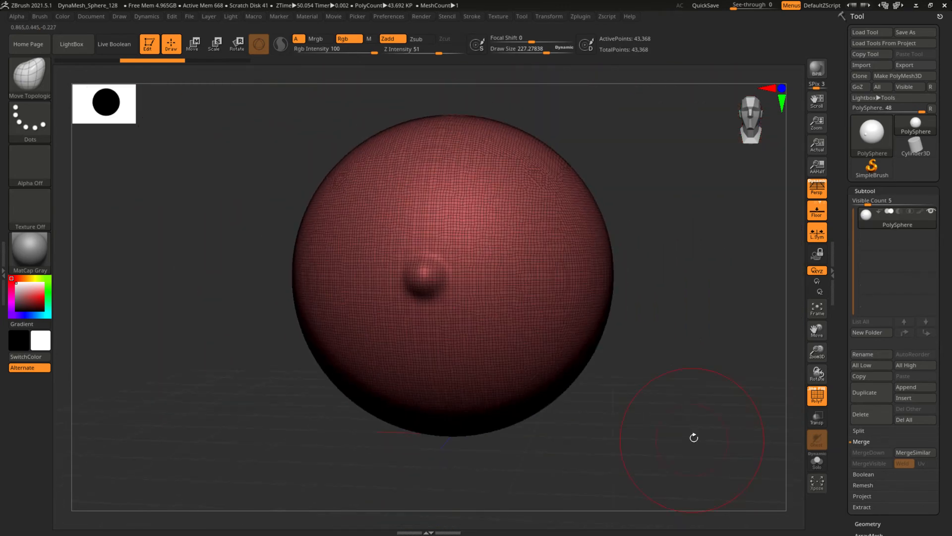
Turn off the PolyFrame display and reframe the plain grey sphere so its bump faces straight forward.
left_click_drag(689, 364, 706, 380, "alt")
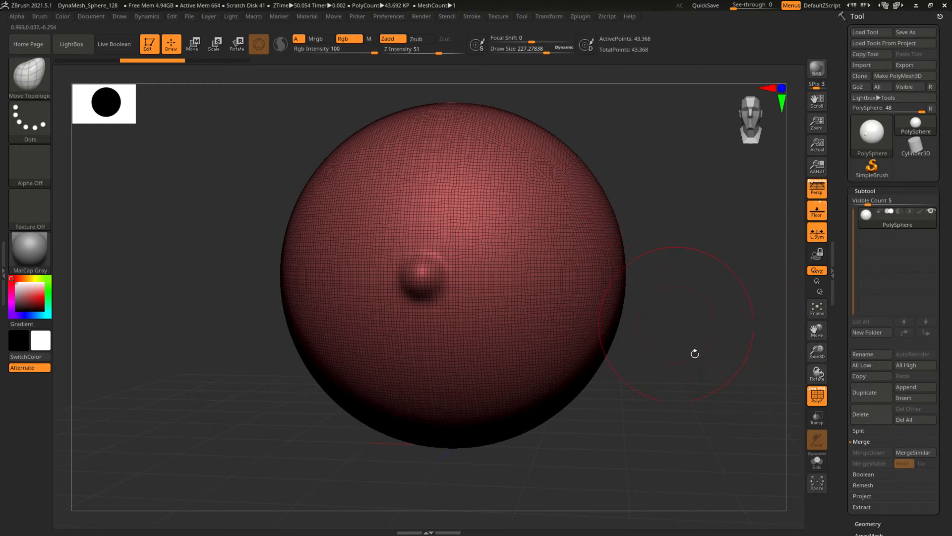
left_click(817, 400)
left_click_drag(708, 340, 680, 328)
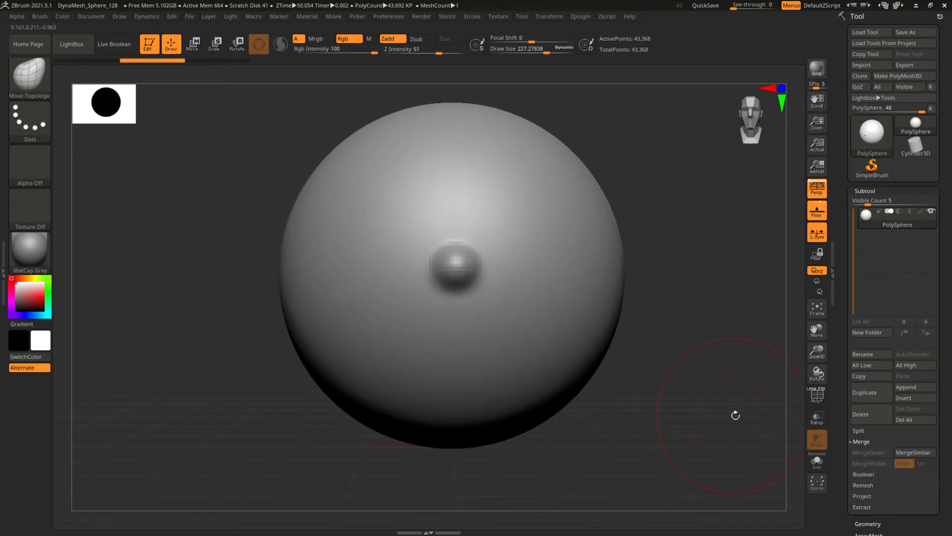
left_click_drag(708, 391, 724, 377, "alt")
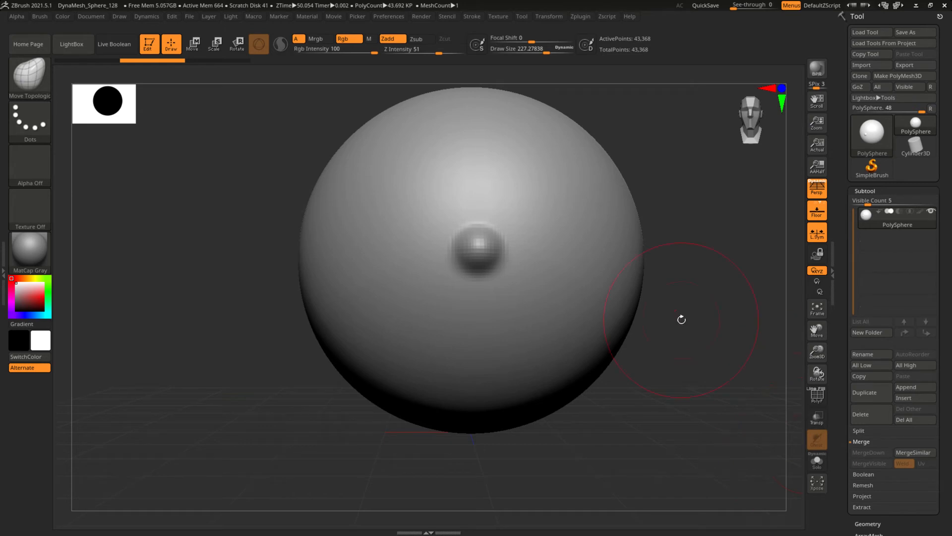
mouse_move(681, 240)
left_mouse_down("alt")
mouse_move(653, 271)
mouse_move(648, 259)
mouse_move(612, 246)
mouse_move(620, 249)
mouse_move(436, 223)
left_mouse_up("alt")
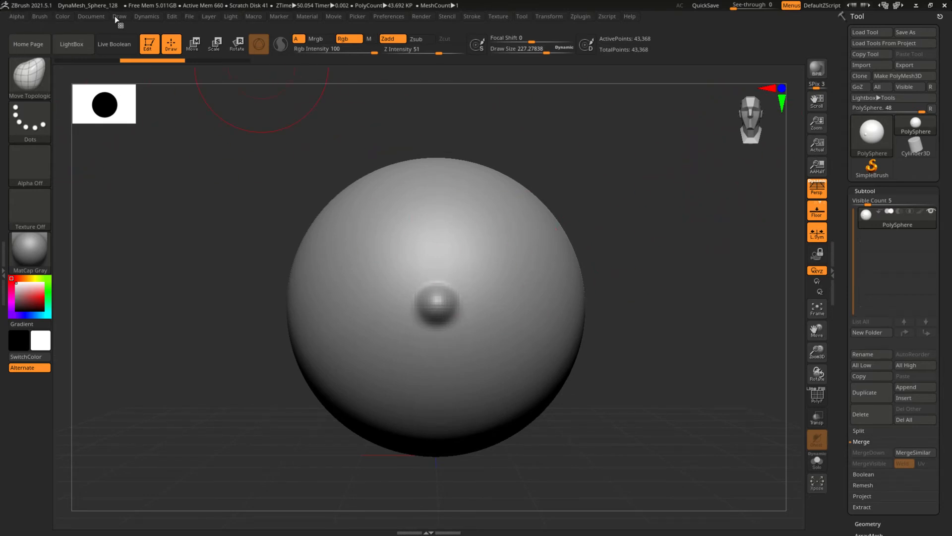
left_click(307, 16)
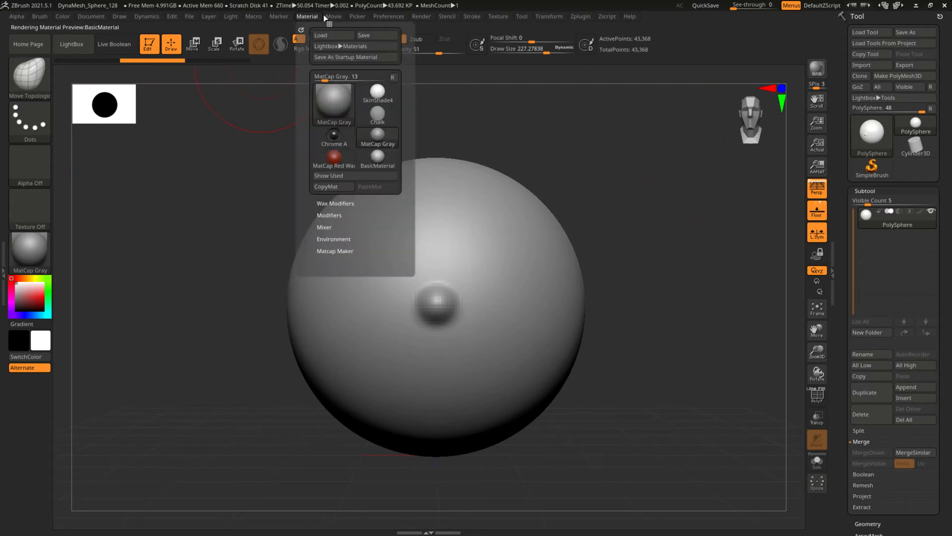
mouse_move(380, 15)
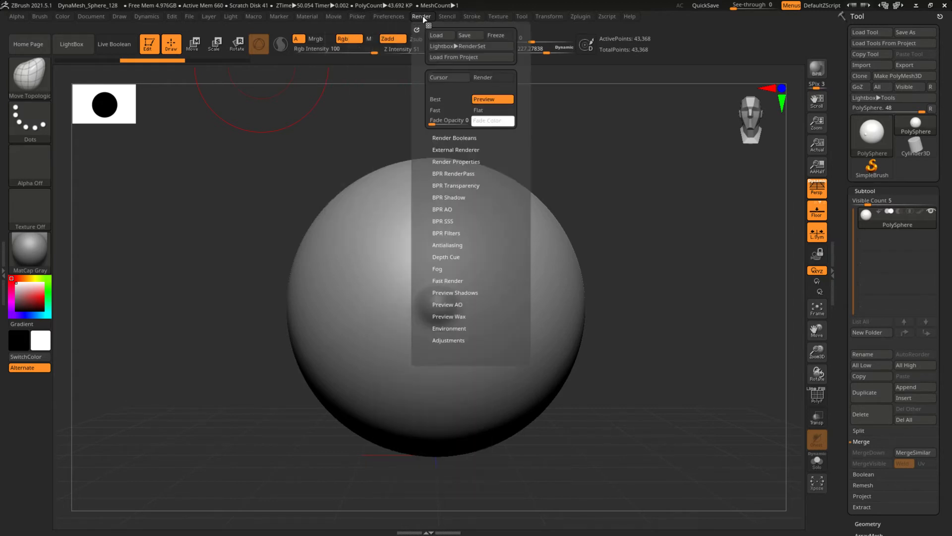
mouse_move(465, 19)
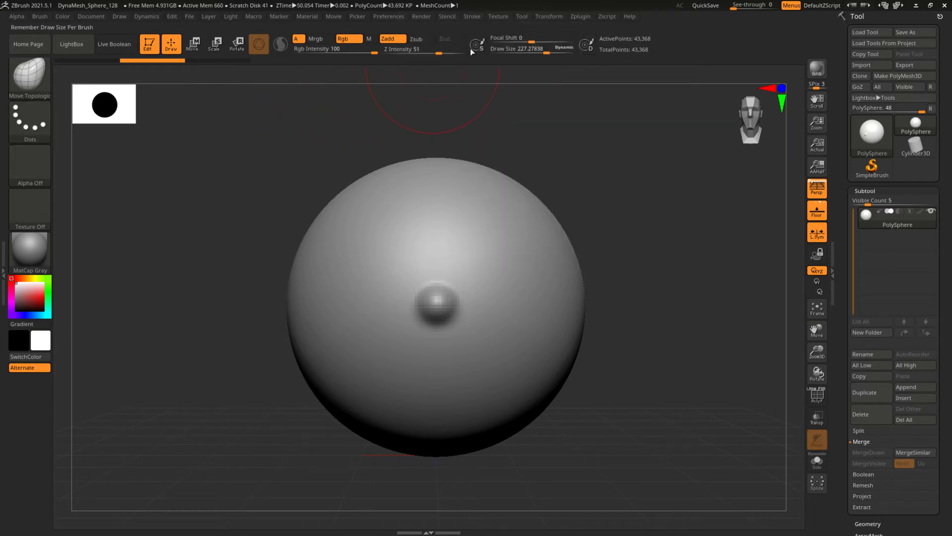
Undo the trial stroke, switch to the ClayBuildup brush, and build up symmetrical clay forms on the sphere's front.
mouse_move(502, 211)
left_mouse_down()
mouse_move(423, 283)
mouse_move(487, 245)
mouse_move(499, 224)
mouse_move(472, 292)
mouse_move(508, 205)
left_mouse_up()
key("ctrl+z")
key("b")
key("c")
key("b")
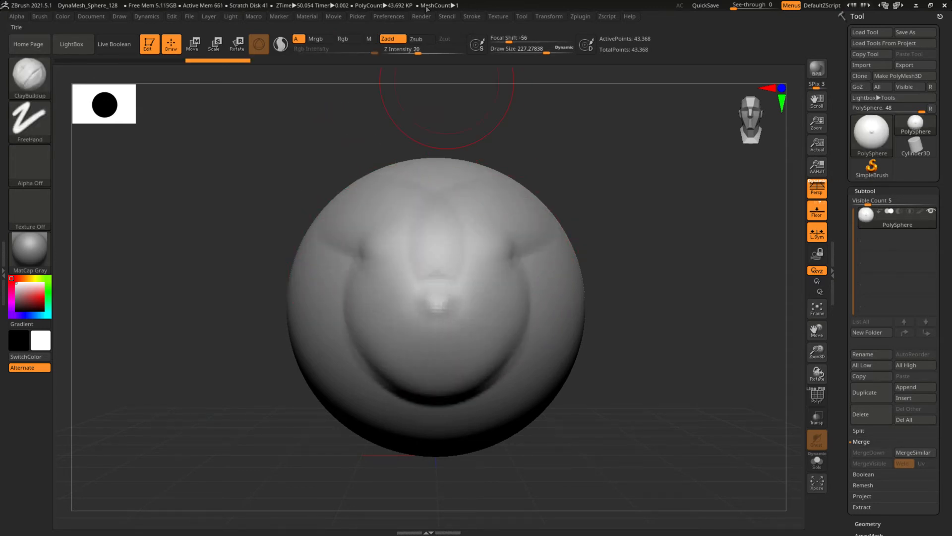
Examine the Stroke and Transform options and the sphere's entry in the Subtool list.
left_click(471, 16)
mouse_move(507, 17)
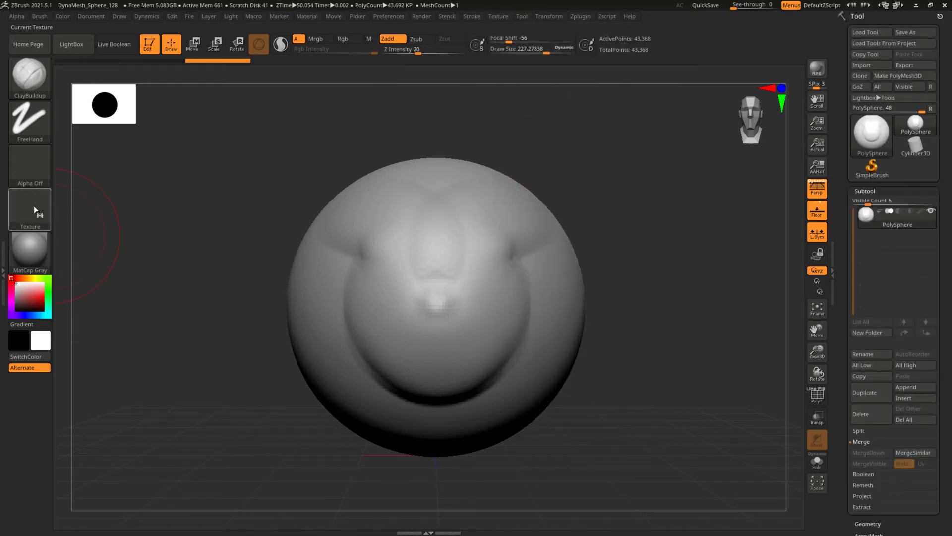
left_click(549, 15)
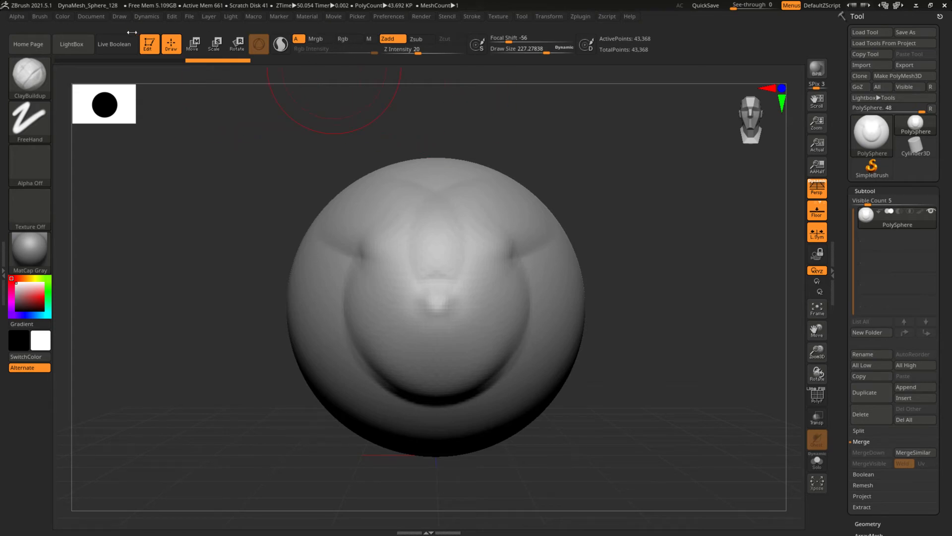
left_click(188, 17)
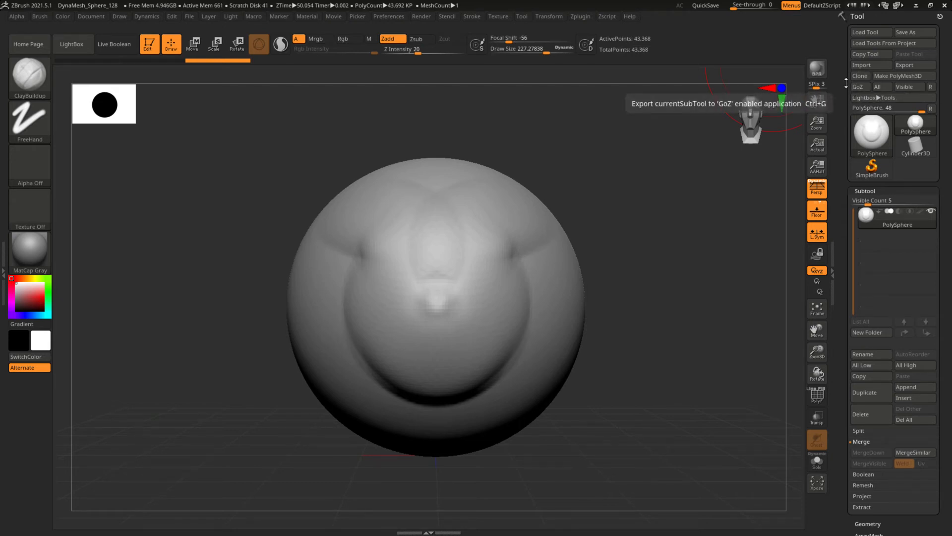
scroll(883, 204, "down", 1)
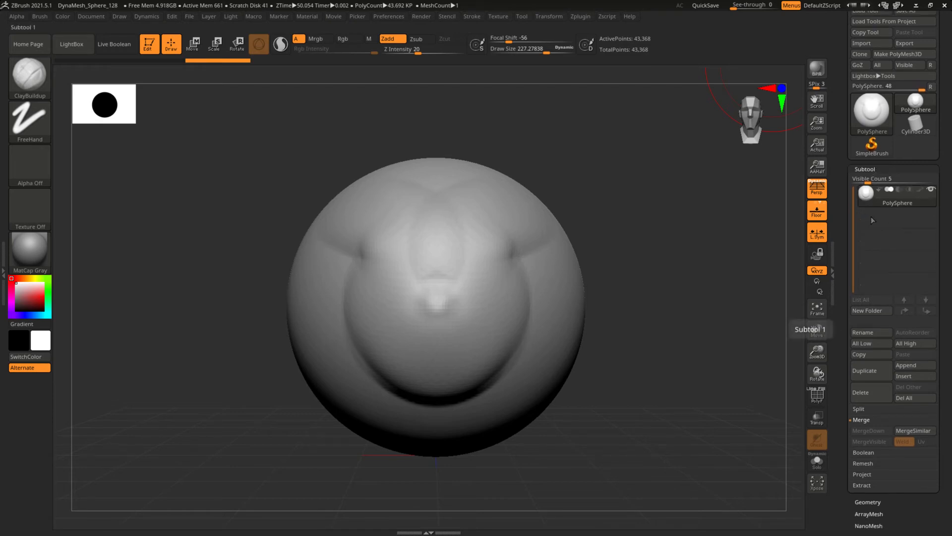
left_click(864, 196)
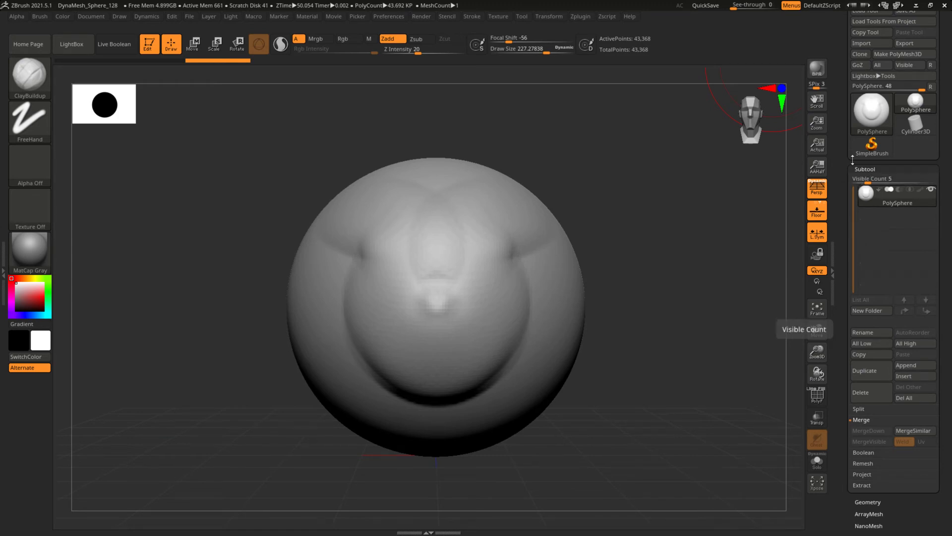
scroll(840, 139, "up", 1)
scroll(840, 139, "up", 1)
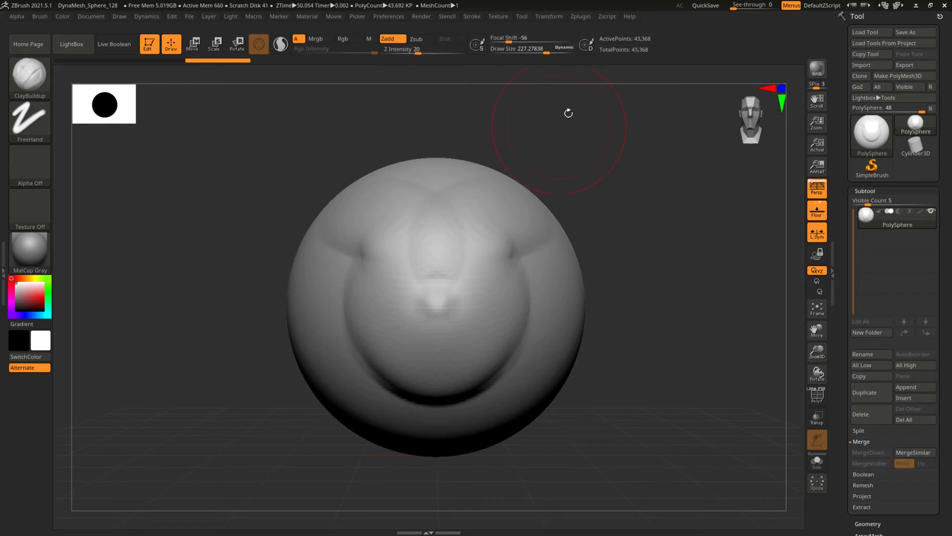
Enlarge the draw size to about 750 and sculpt broad ClayBuildup strokes over the front and sides of the sphere.
left_click_drag(546, 52, 565, 52)
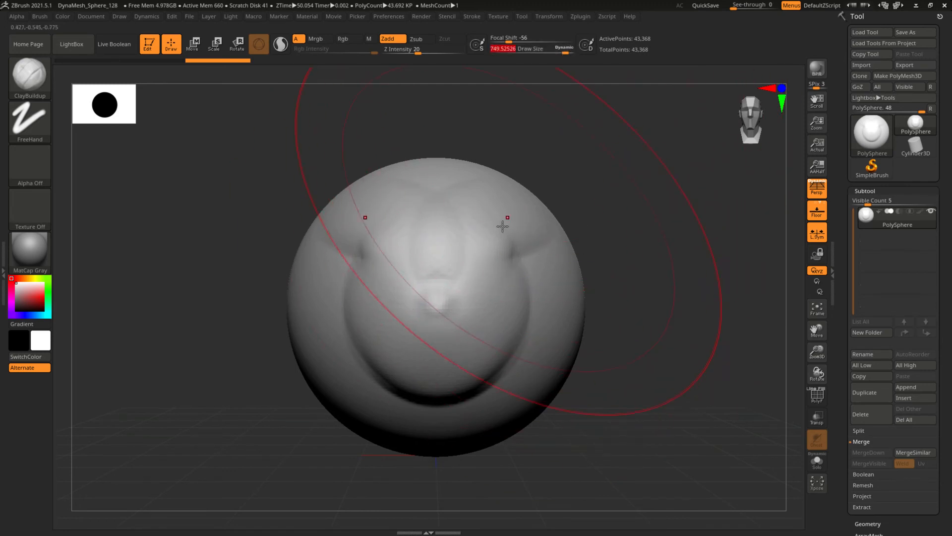
mouse_move(517, 263)
left_mouse_down()
mouse_move(536, 266)
mouse_move(540, 285)
left_mouse_up()
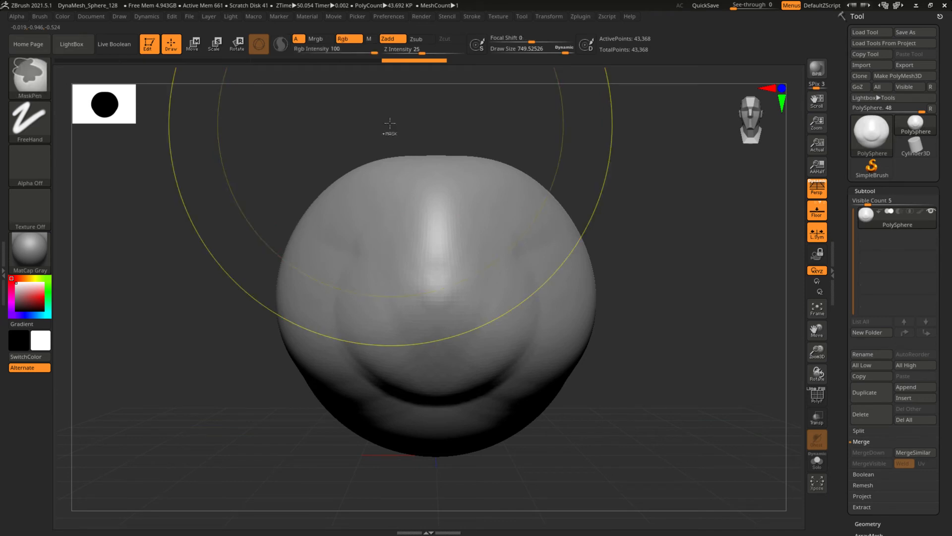
key("ctrl+z")
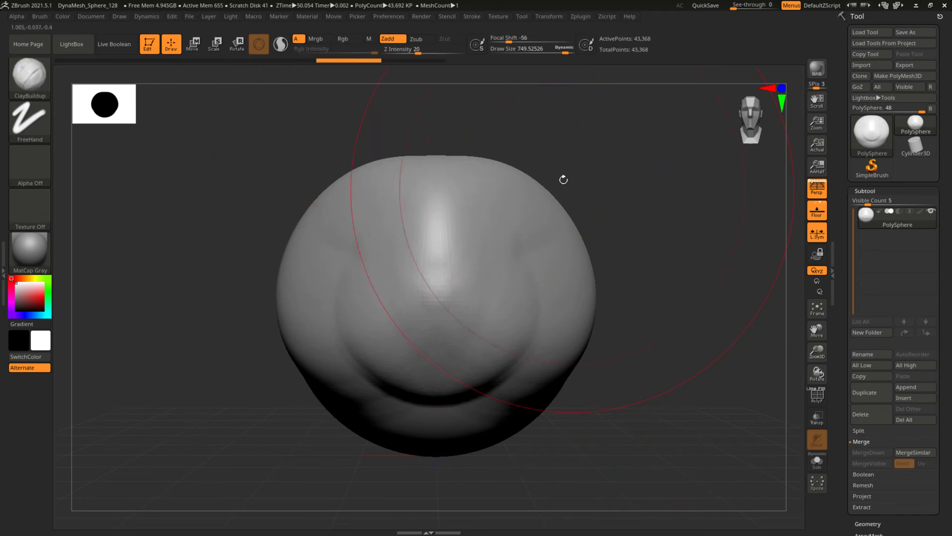
Reduce the ClayBuildup brush's draw size to about 155.
key("bracketleft")
key("bracketleft")
key("bracketleft")
key("bracketleft")
key("bracketleft")
key("bracketleft")
key("bracketleft")
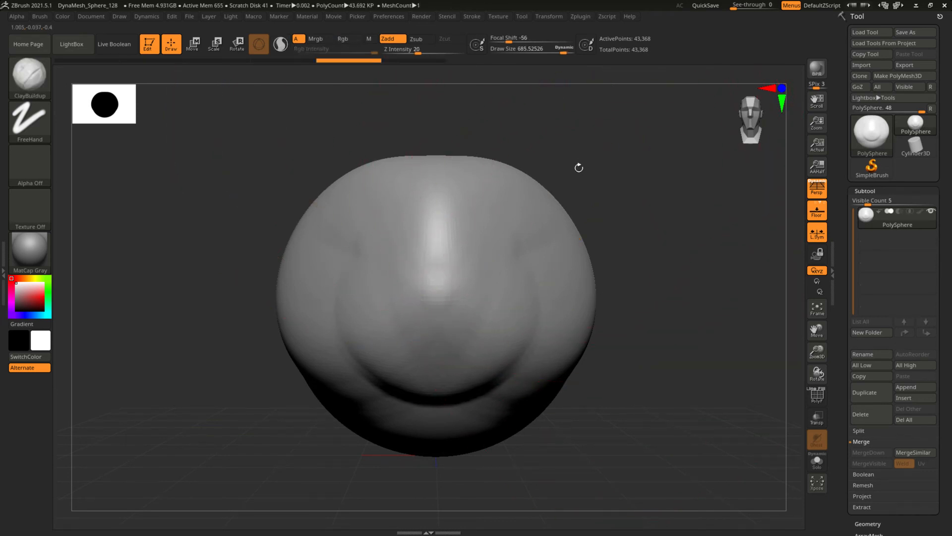
key("bracketleft")
key("bracketleft")
key("bracketleft")
key("bracketleft")
key("bracketleft")
key("bracketleft")
key("bracketleft")
key("space")
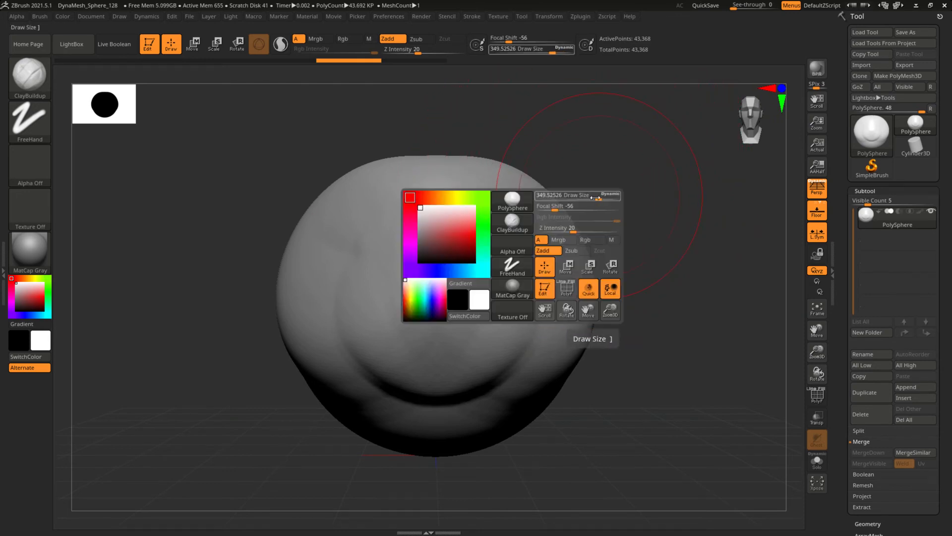
left_click_drag(598, 197, 587, 197)
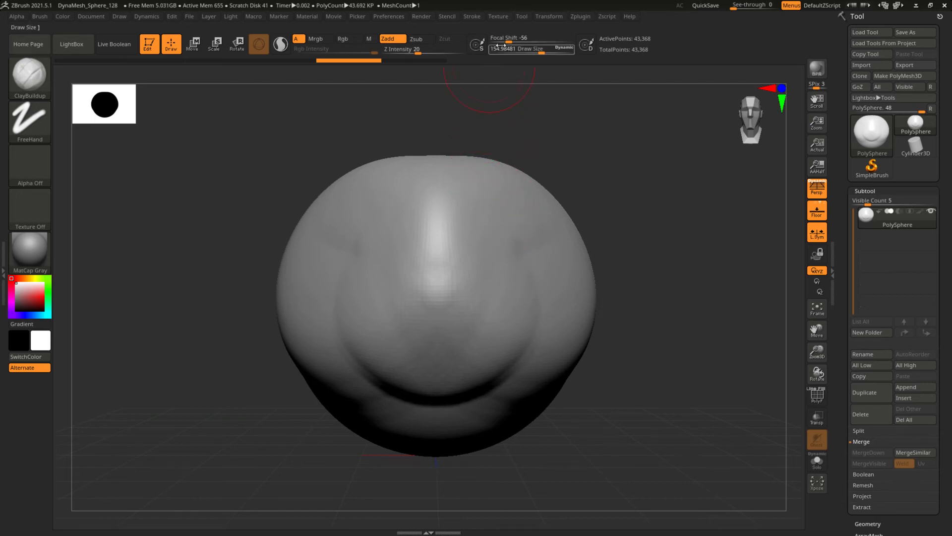
Set the focal shift to 83 and sculpt a symmetrical V-shaped ridge on the upper front of the sphere.
left_click_drag(508, 42, 564, 41)
left_click_drag(507, 206, 469, 255)
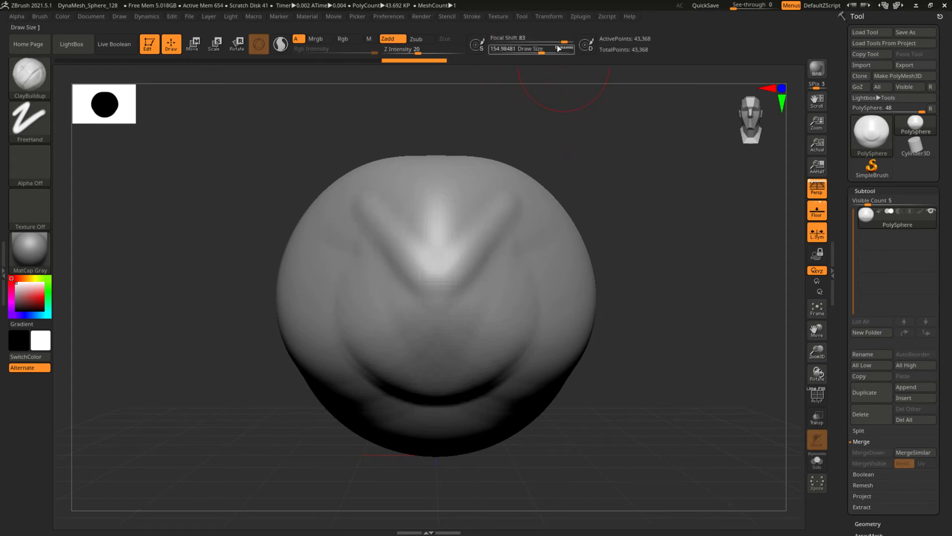
Set the focal shift to -65, try rounded strokes over the V-shaped ridge, and undo them.
left_click_drag(560, 42, 526, 39)
mouse_move(469, 205)
left_mouse_down()
mouse_move(493, 225)
mouse_move(480, 212)
mouse_move(468, 223)
left_mouse_up()
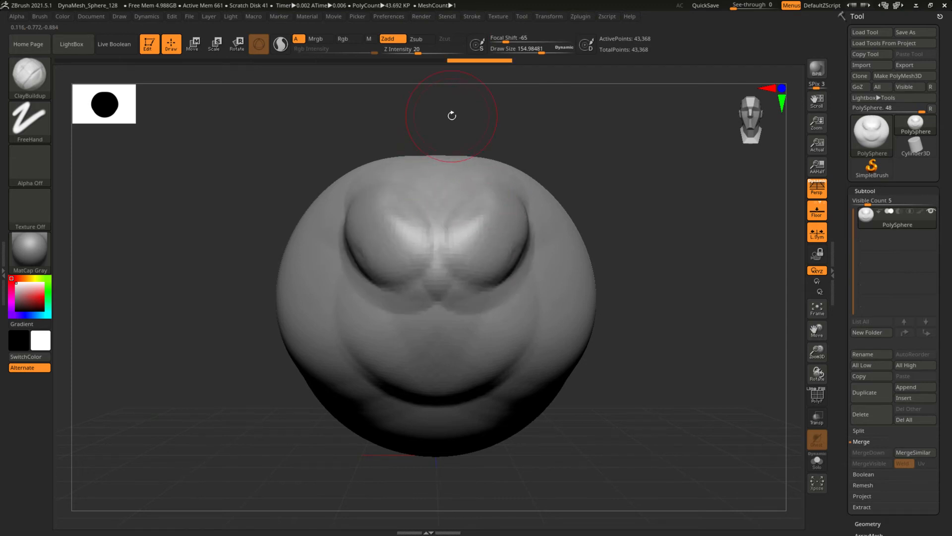
key("ctrl+z")
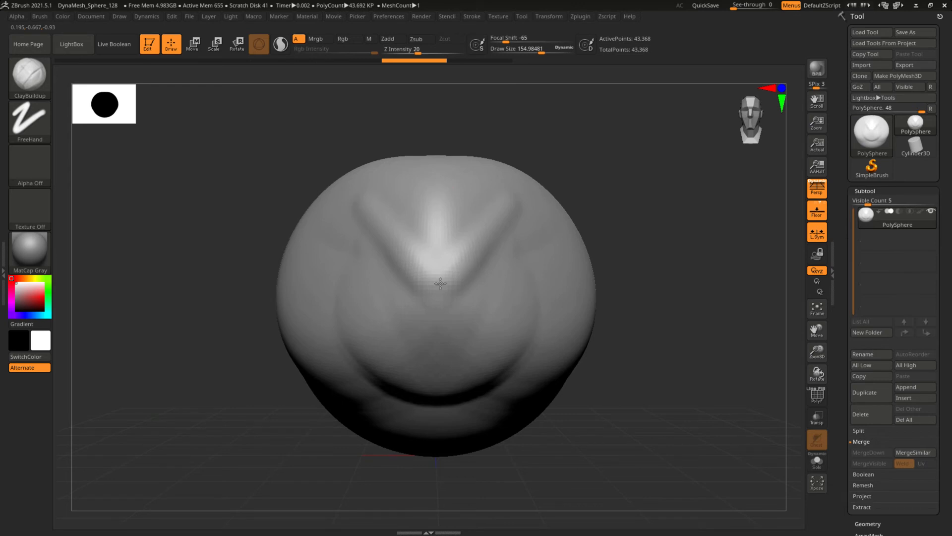
Try carving into the sphere's front with Zsub, undo the stroke, and restore Zadd.
left_click(393, 39)
left_click(419, 38)
mouse_move(485, 214)
left_mouse_down()
mouse_move(486, 267)
mouse_move(459, 241)
mouse_move(438, 237)
left_mouse_up()
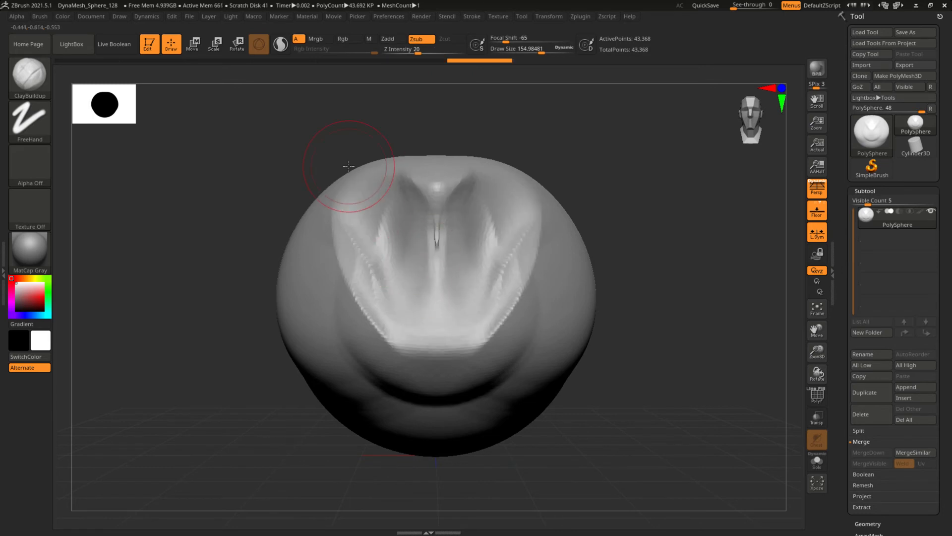
key("ctrl+z")
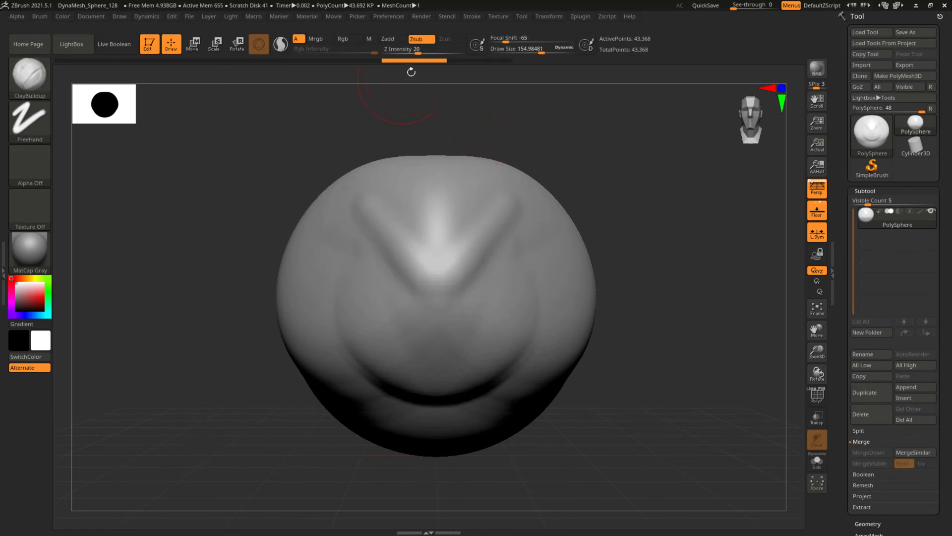
left_click(388, 39)
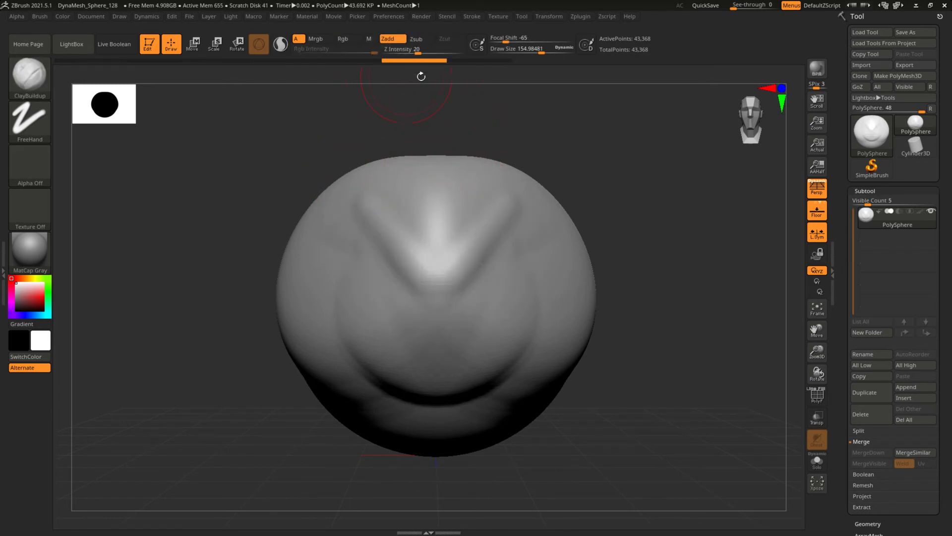
Try heavy ClayBuildup strokes on the front and cheeks at a Z Intensity of 88, and undo them.
left_click_drag(422, 51, 457, 52)
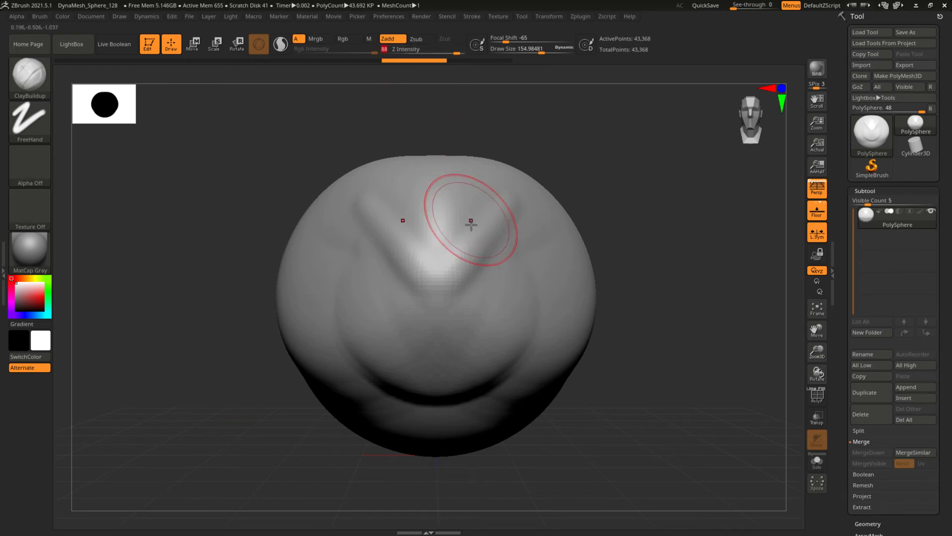
mouse_move(471, 221)
left_mouse_down()
mouse_move(486, 211)
mouse_move(466, 265)
left_mouse_up()
left_click_drag(557, 252, 527, 349)
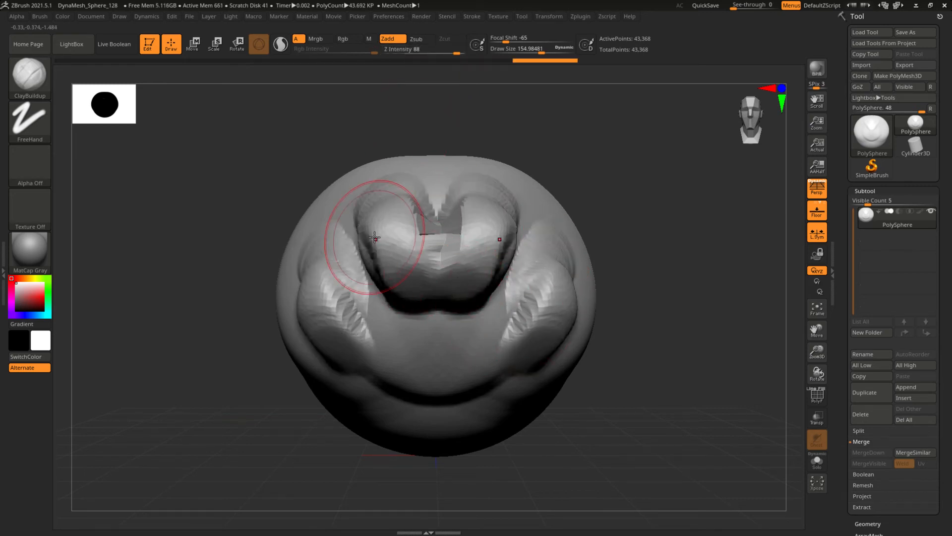
key("ctrl+z")
key("ctrl+z")
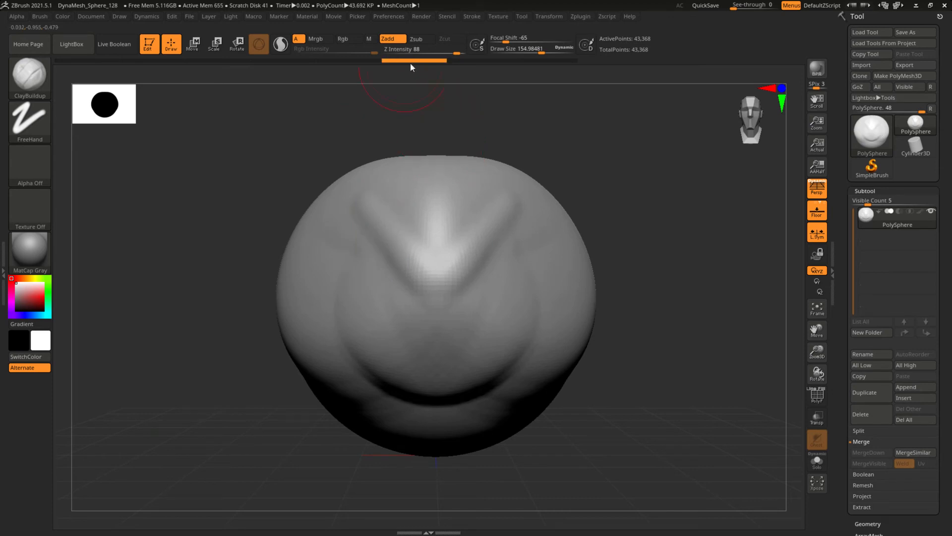
Set the Z Intensity back to 20, try a stroke across the upper front, and undo it.
left_click_drag(456, 51, 418, 53)
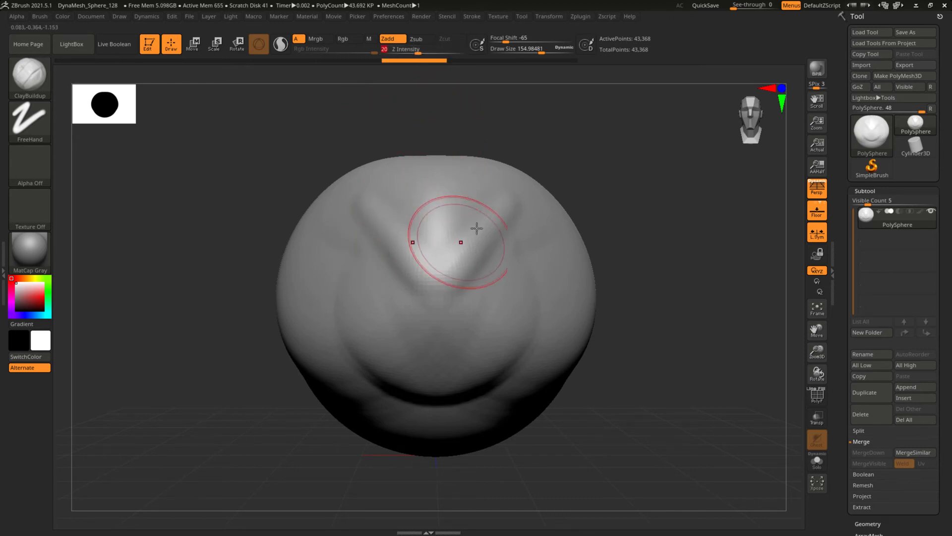
mouse_move(459, 240)
left_mouse_down()
mouse_move(471, 280)
mouse_move(489, 239)
left_mouse_up()
key("ctrl+z")
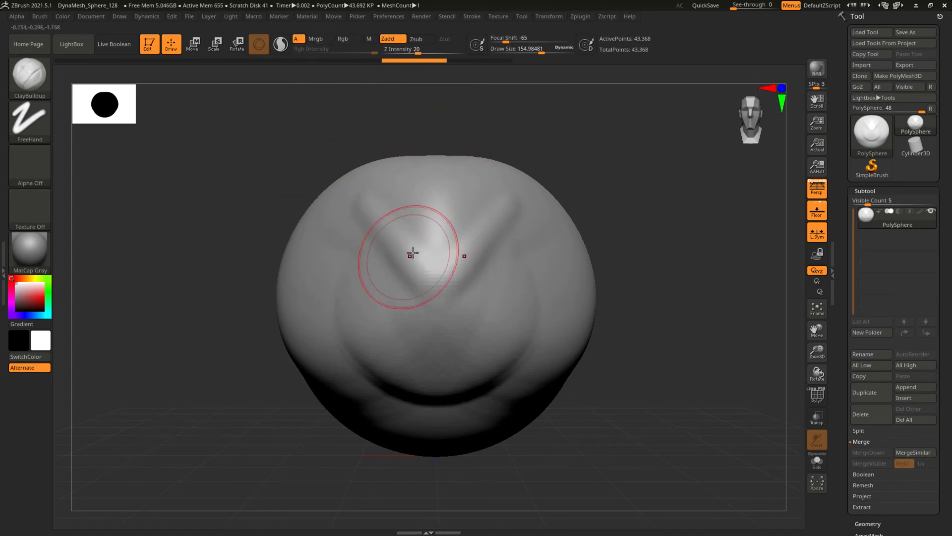
Enter Move mode, toggle between the transpose line and the 3D gizmo, and move the sphere slightly upward with the gizmo.
left_click(193, 43)
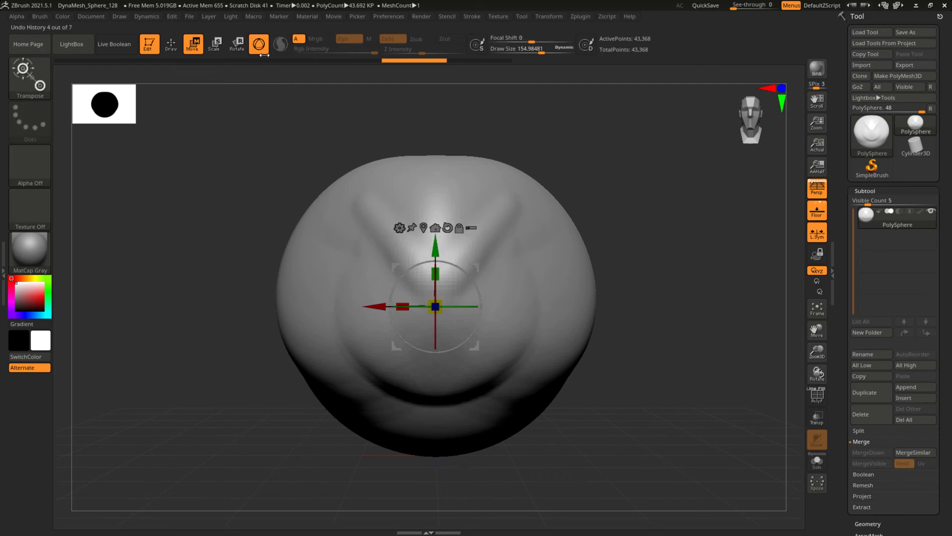
left_click(259, 45)
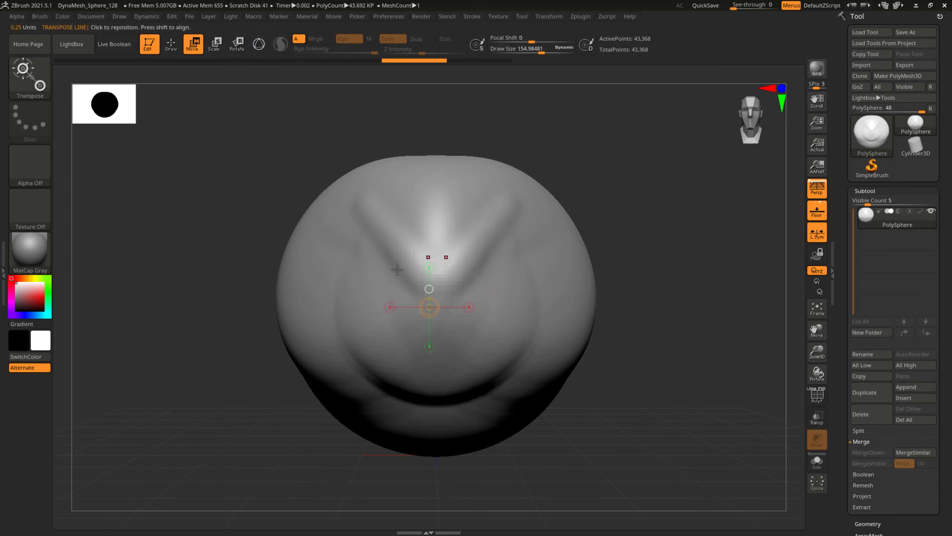
left_click(262, 47)
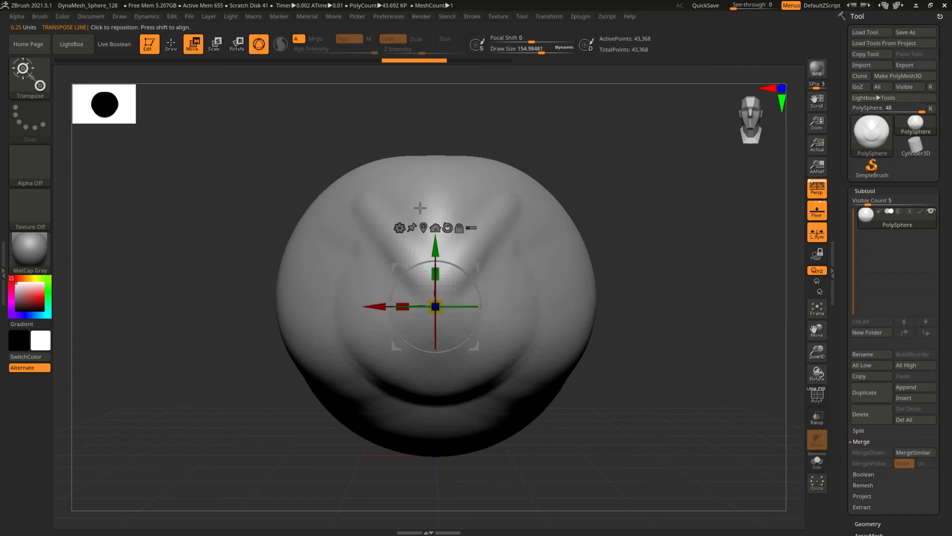
left_click_drag(435, 246, 436, 226)
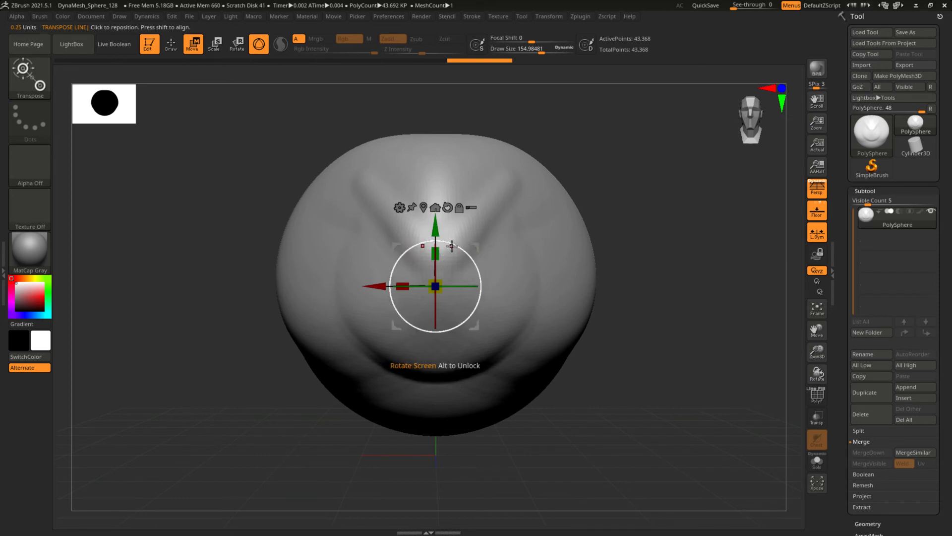
Try rotating the sphere with the gizmo, undo it, reposition the gizmo off-centre, and undo a further gizmo edit.
left_click_drag(450, 244, 458, 248)
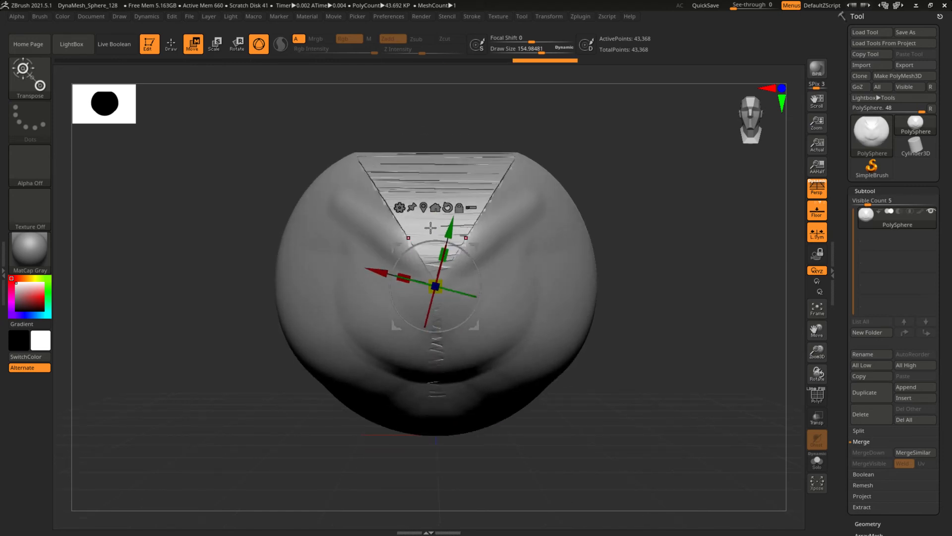
key("ctrl+z")
left_click_drag(403, 285, 400, 282)
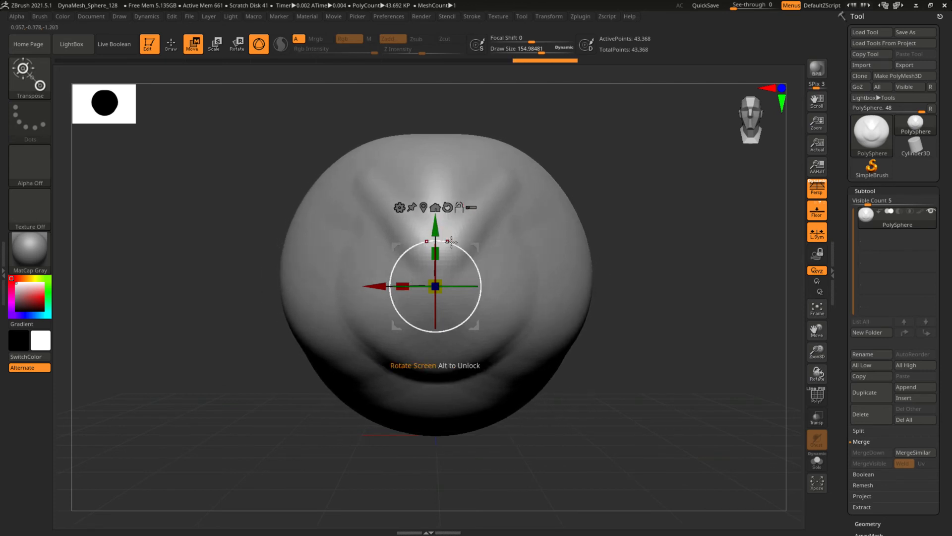
left_click_drag(474, 247, 597, 208, "alt")
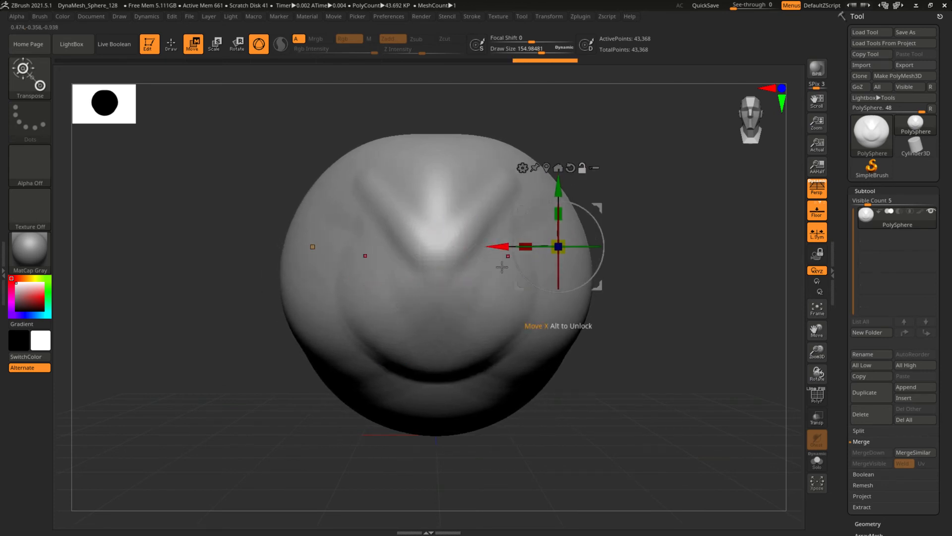
left_click_drag(514, 259, 574, 201)
key("ctrl+z")
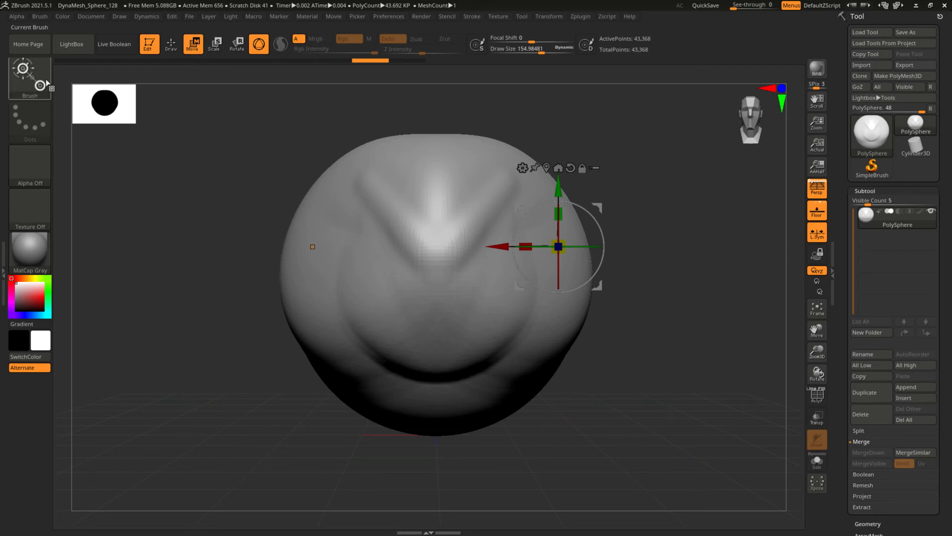
Leave the transpose gizmo and switch to the Standard sculpting brush.
left_click(27, 80)
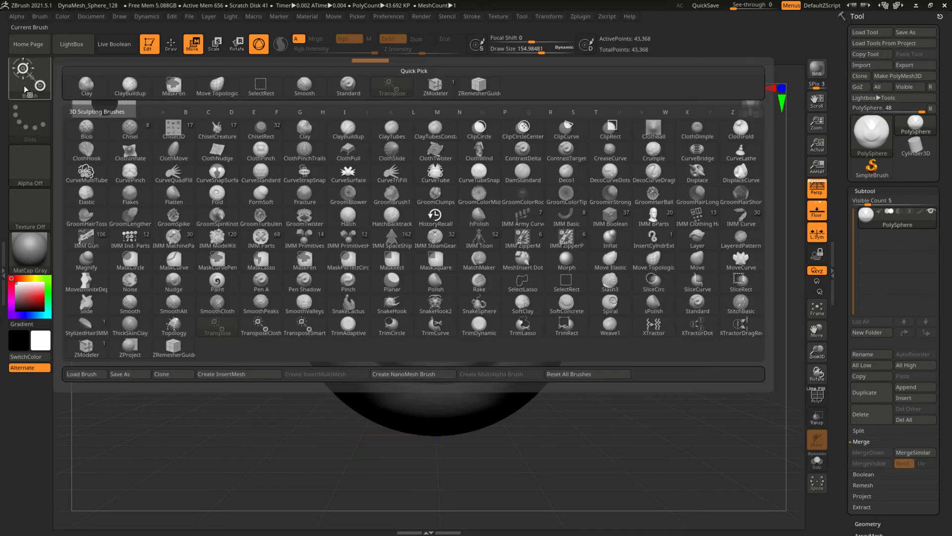
left_click(349, 87)
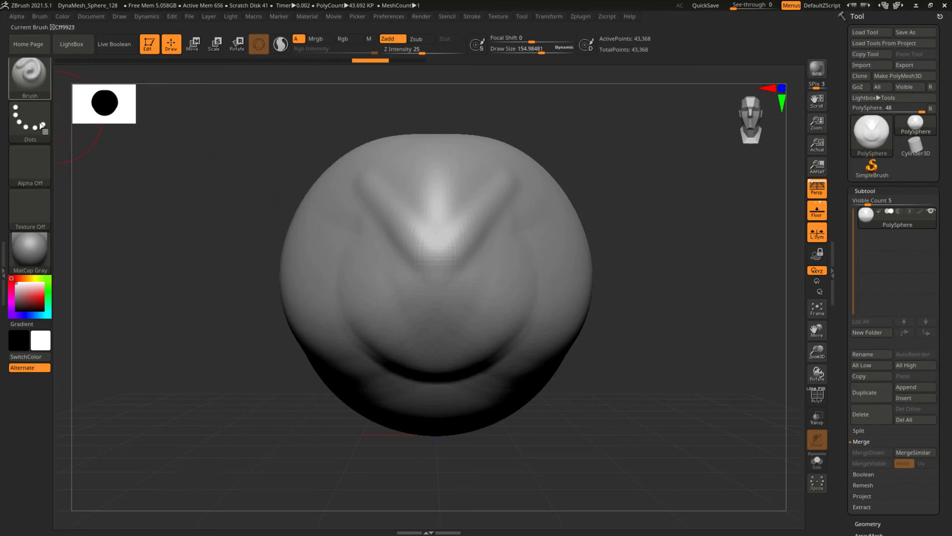
left_click(33, 82)
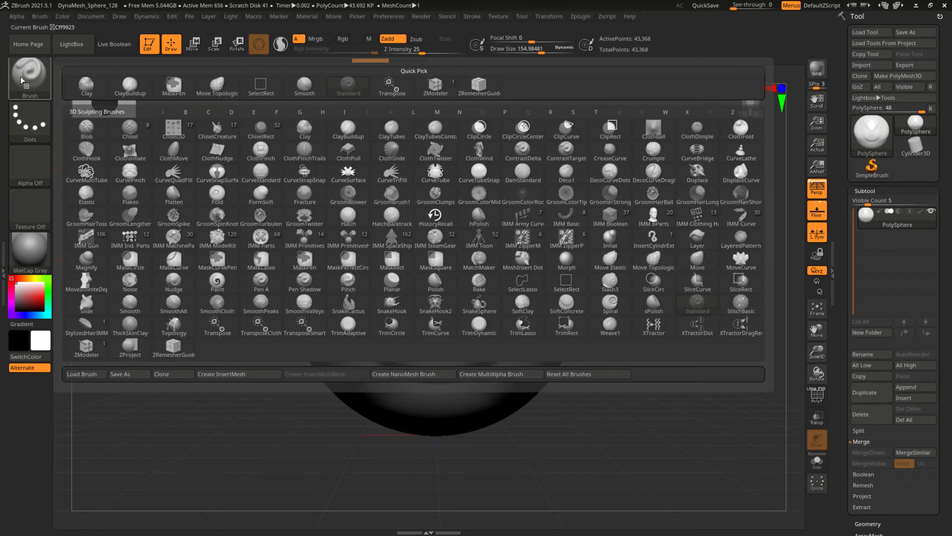
left_click(19, 78)
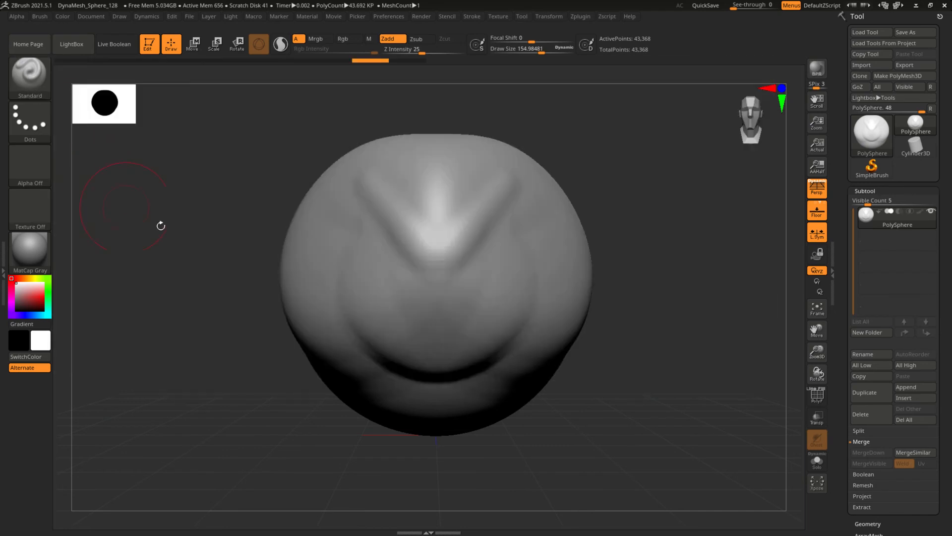
left_click(33, 87)
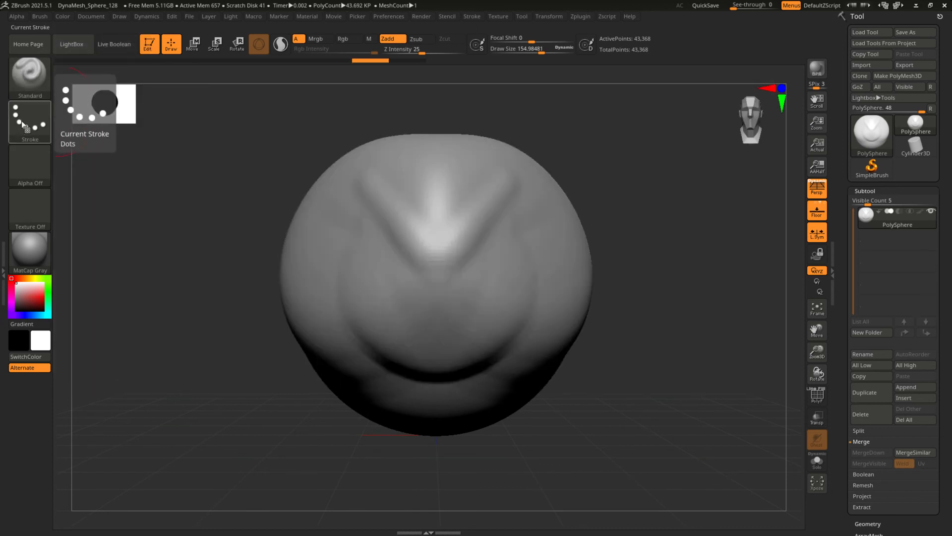
Try a Dots stroke across the middle of the sphere's front with the Standard brush, and undo it.
left_click(37, 114)
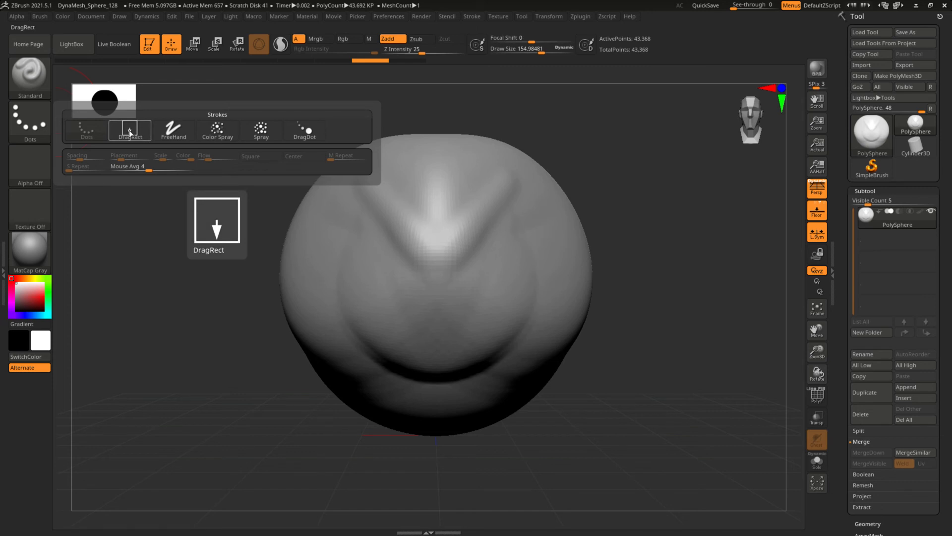
left_click(24, 120)
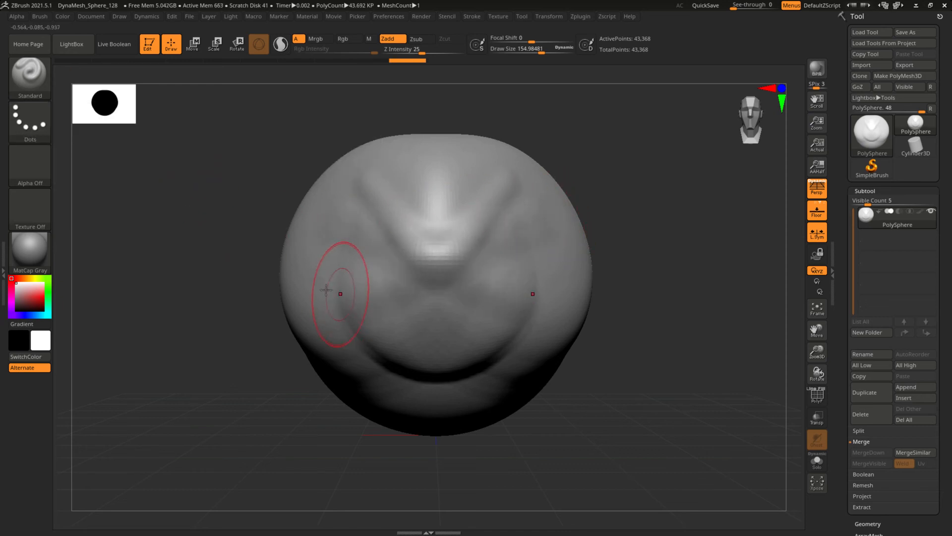
key("ctrl+shift+z")
key("ctrl+z")
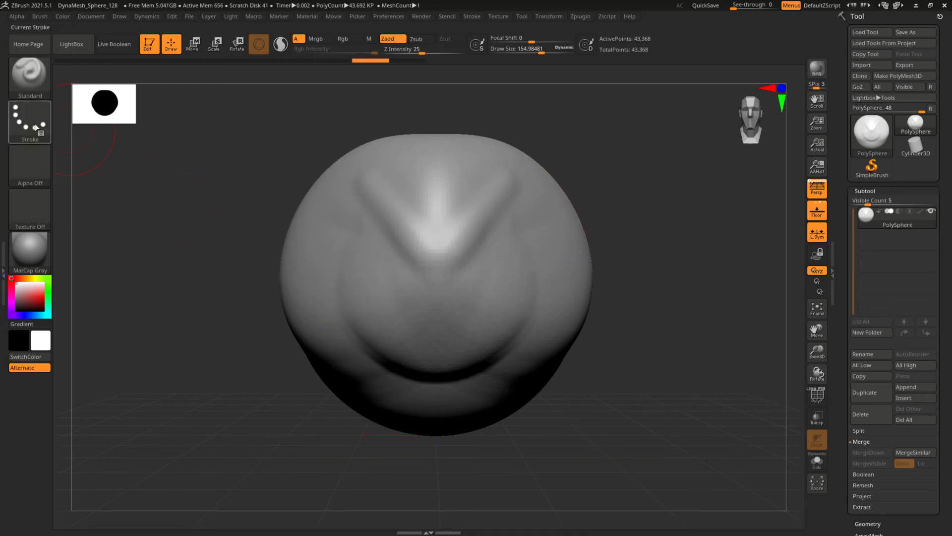
Choose the DragRect stroke, set the Z Intensity to 100, and pull out two symmetrical horn-like bumps on the upper front.
left_click(18, 134)
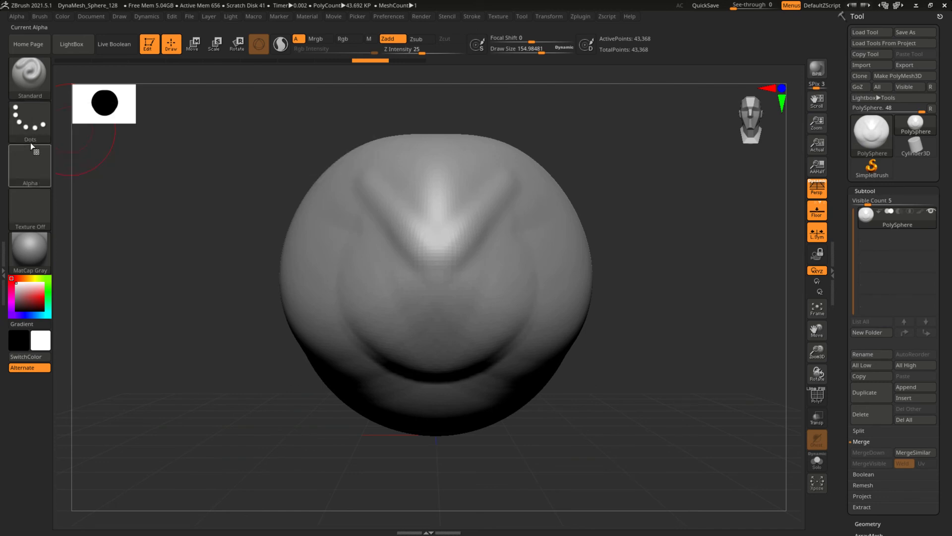
left_click(43, 123)
left_click(130, 128)
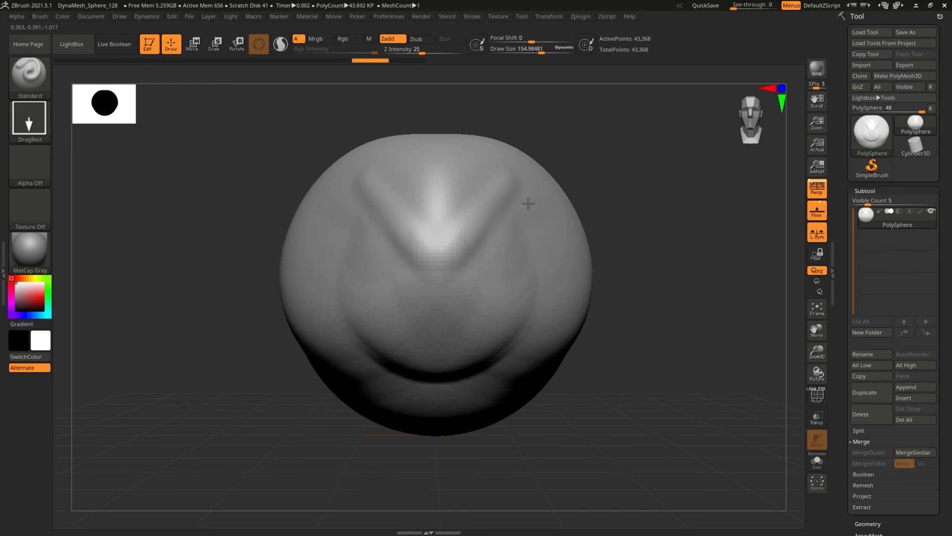
left_click_drag(421, 49, 422, 48)
type("100")
mouse_move(513, 227)
left_mouse_down()
mouse_move(521, 218)
mouse_move(506, 225)
mouse_move(532, 223)
mouse_move(535, 201)
mouse_move(568, 178)
mouse_move(536, 213)
left_mouse_up()
Try a FreeHand stroke down the centre of the sphere's front, and undo it.
left_click(46, 122)
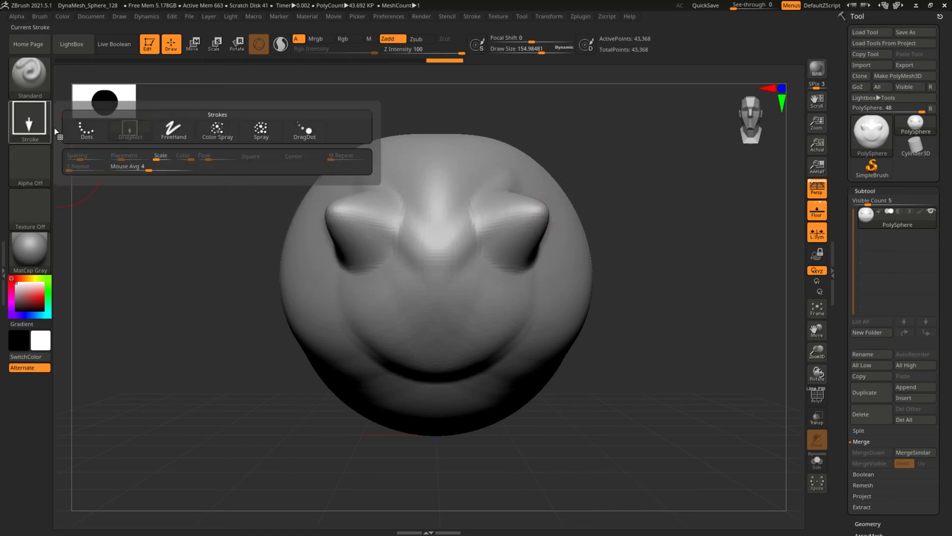
left_click(183, 135)
left_click_drag(436, 188, 437, 382)
key("ctrl+z")
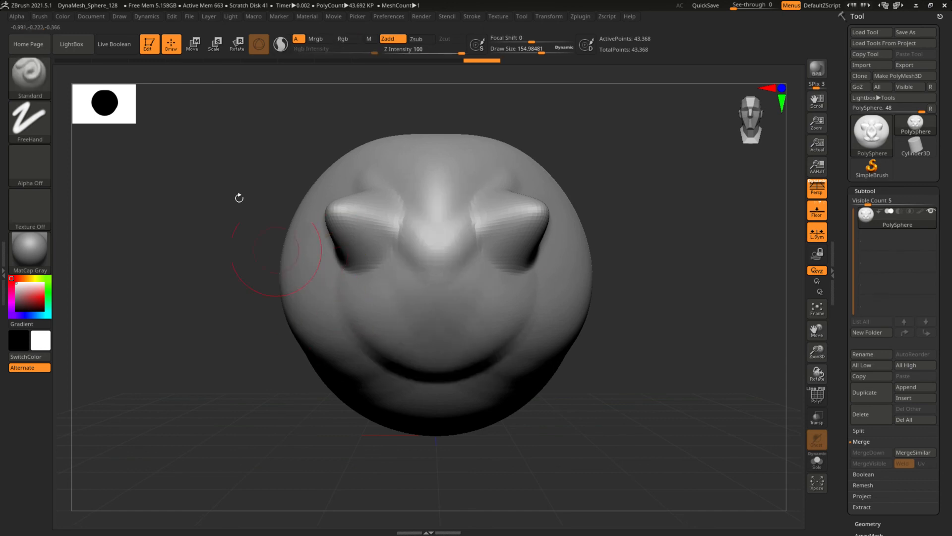
Try a Spray stroke over the sphere's front at a Z Intensity of 100, and undo it.
left_click(33, 121)
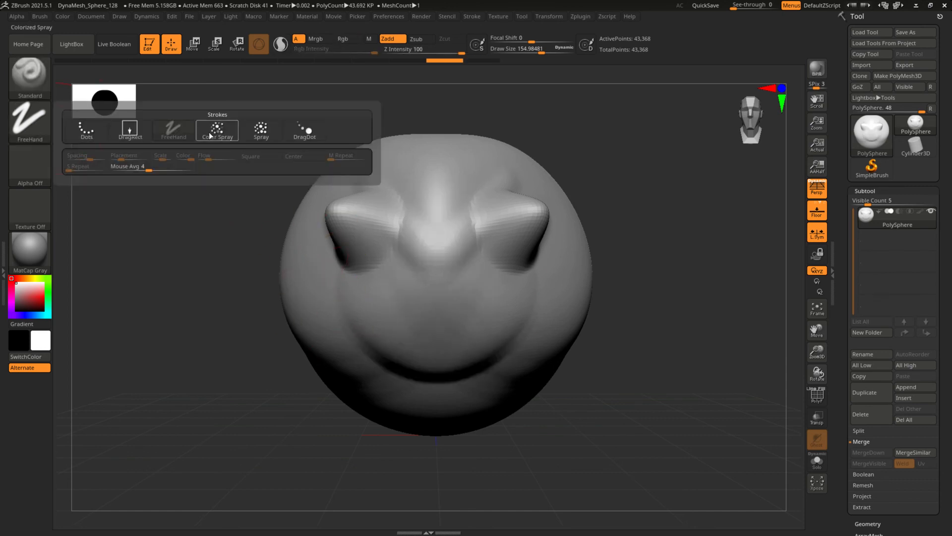
left_click(261, 130)
left_click_drag(407, 318, 380, 218)
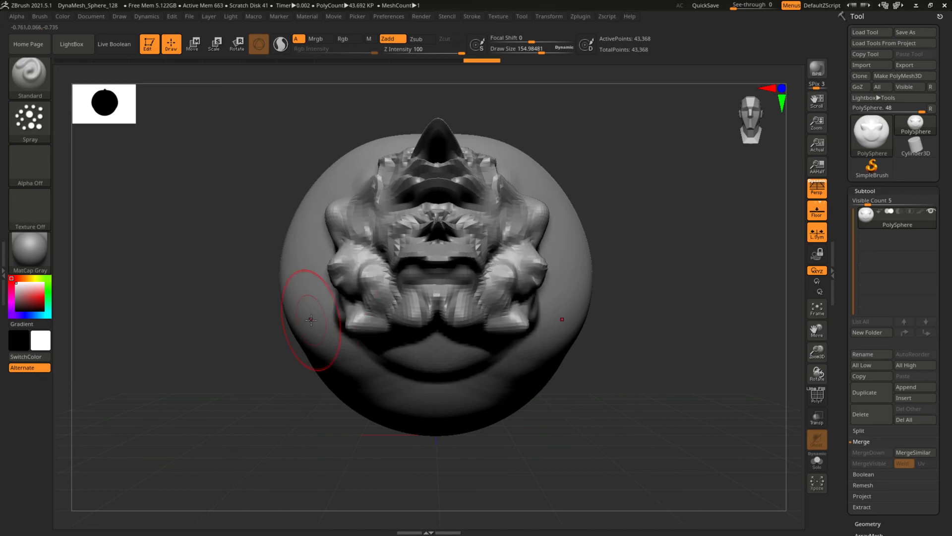
key("ctrl+z")
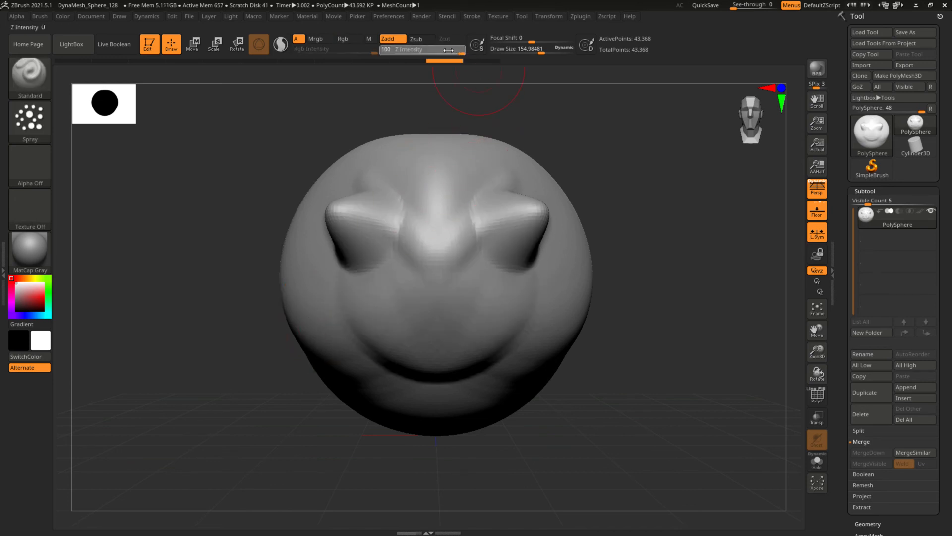
Set the Z Intensity to 24, try a softer Spray stroke on the lower front, and undo it.
left_click_drag(423, 52, 421, 52)
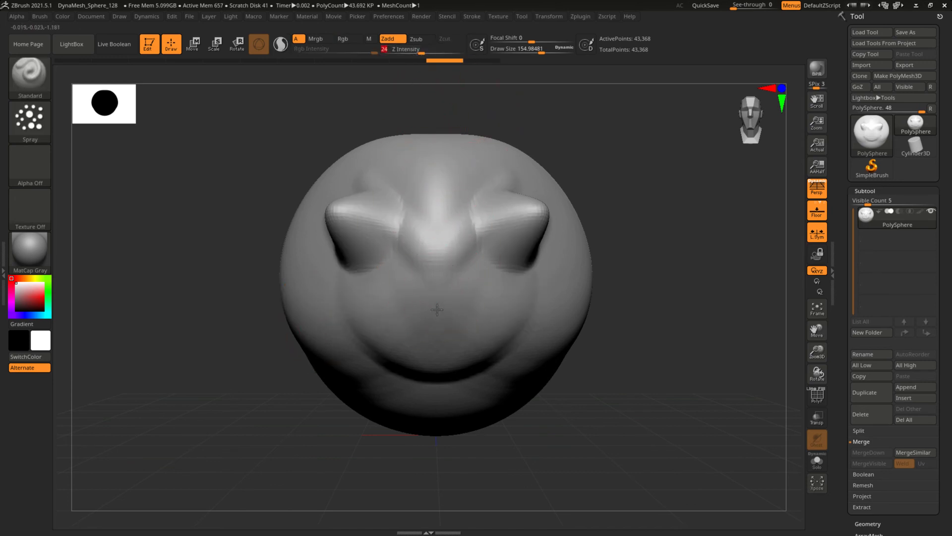
mouse_move(438, 310)
left_mouse_down()
mouse_move(409, 224)
mouse_move(368, 343)
mouse_move(553, 327)
mouse_move(564, 218)
mouse_move(501, 333)
left_mouse_up()
key("ctrl+z")
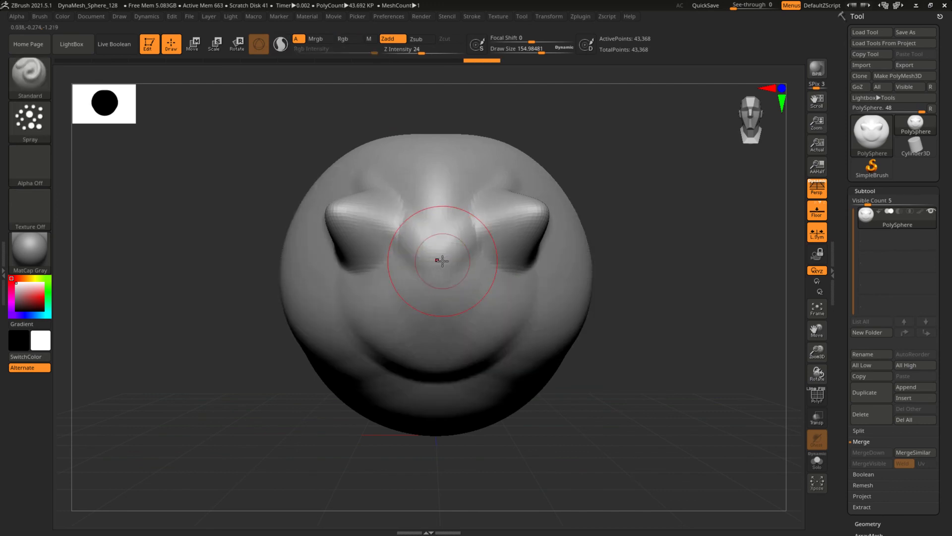
Switch the stroke type back to Dots and build up a muzzle-like bulge between the bumps and the lower groove.
left_click(30, 122)
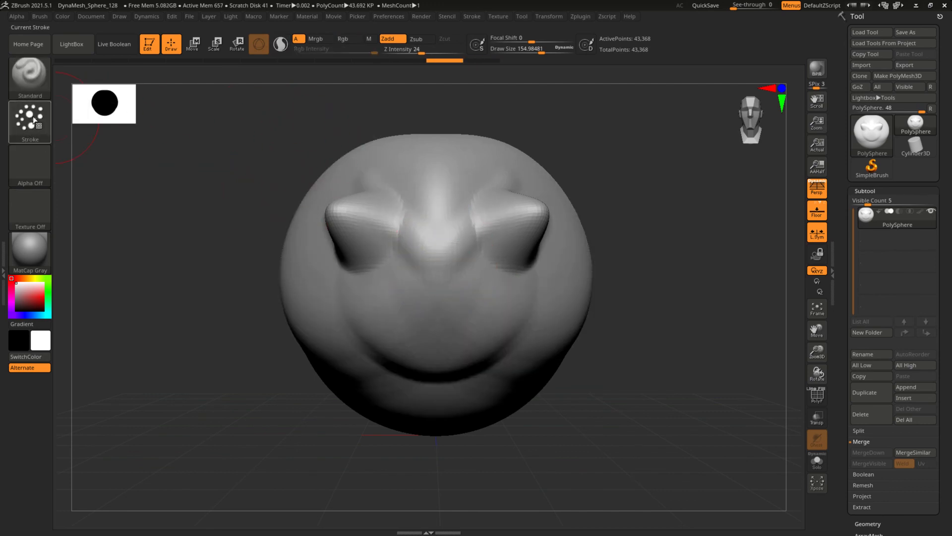
left_click(30, 122)
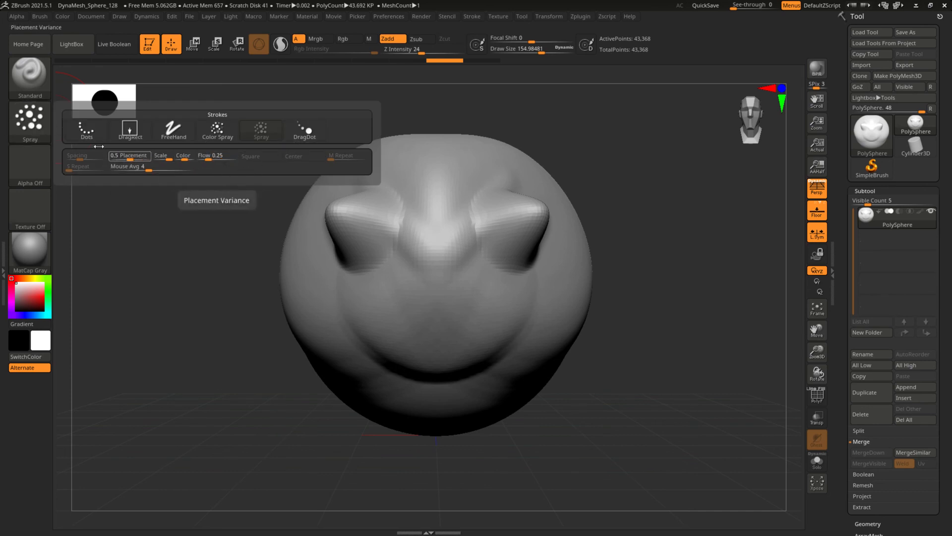
left_click(28, 164)
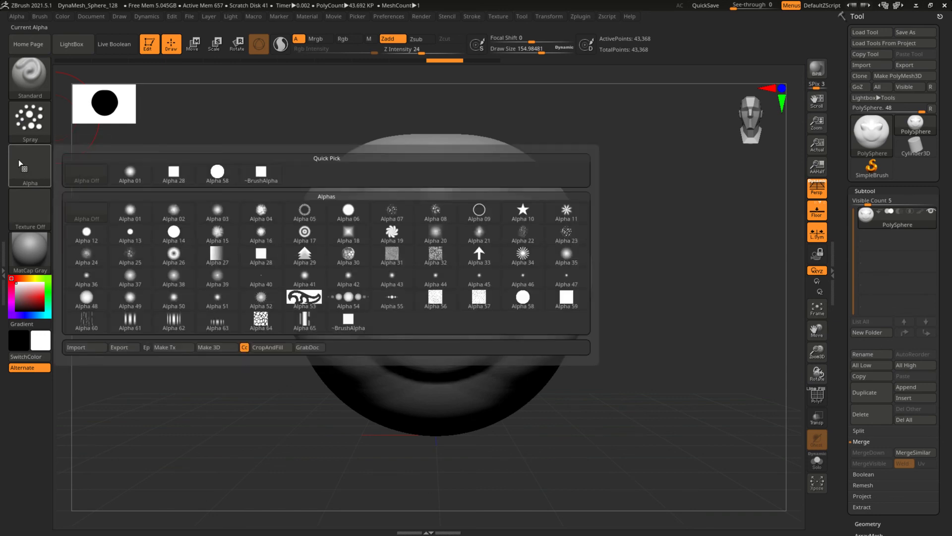
left_click(29, 124)
left_click(83, 128)
left_click(25, 157)
mouse_move(471, 298)
left_mouse_down()
mouse_move(400, 293)
mouse_move(437, 318)
left_mouse_up()
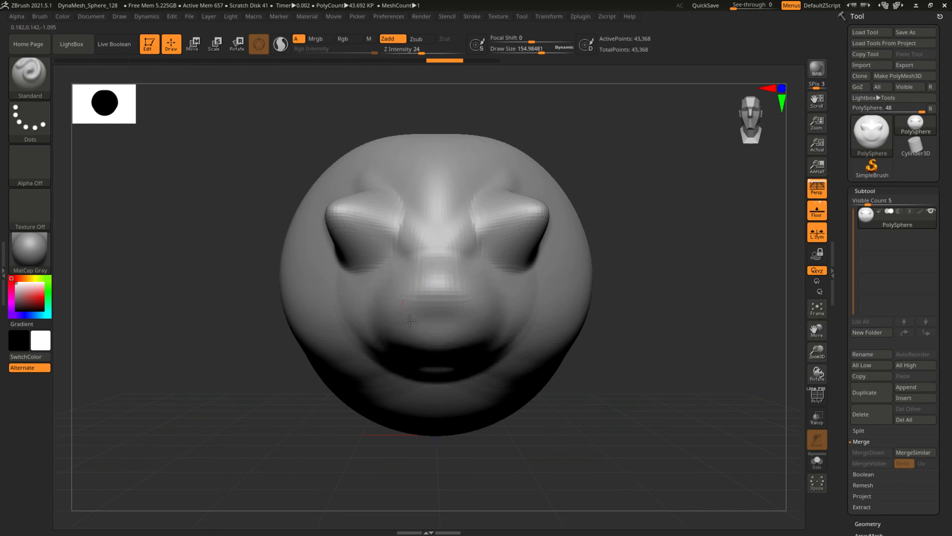
Apply Alpha 62 to the Standard brush and sculpt striped ridges over the whole front of the sphere.
left_click(11, 179)
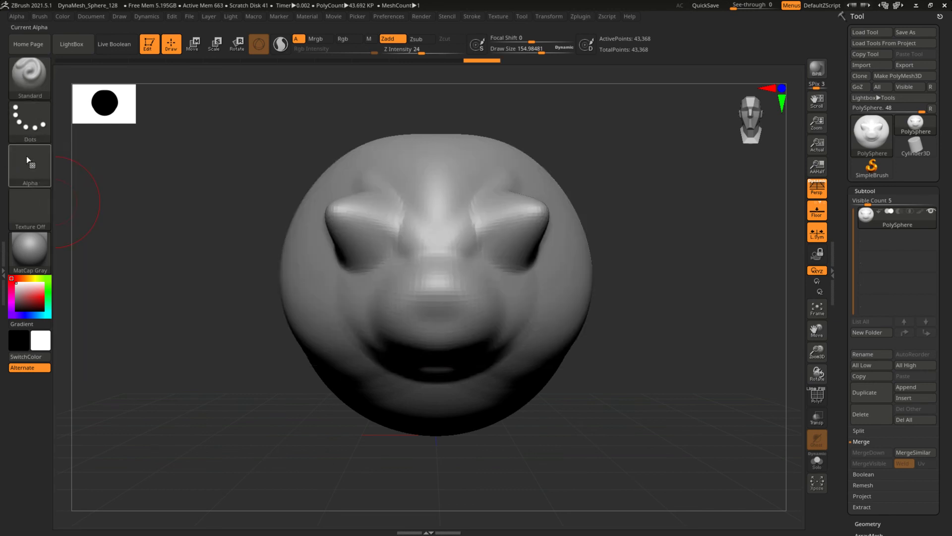
left_click(55, 174)
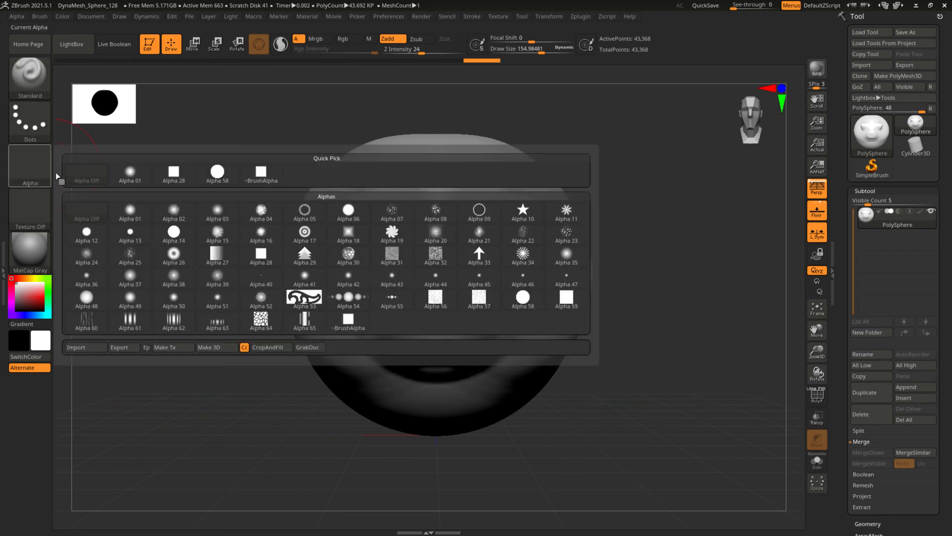
left_click(166, 318)
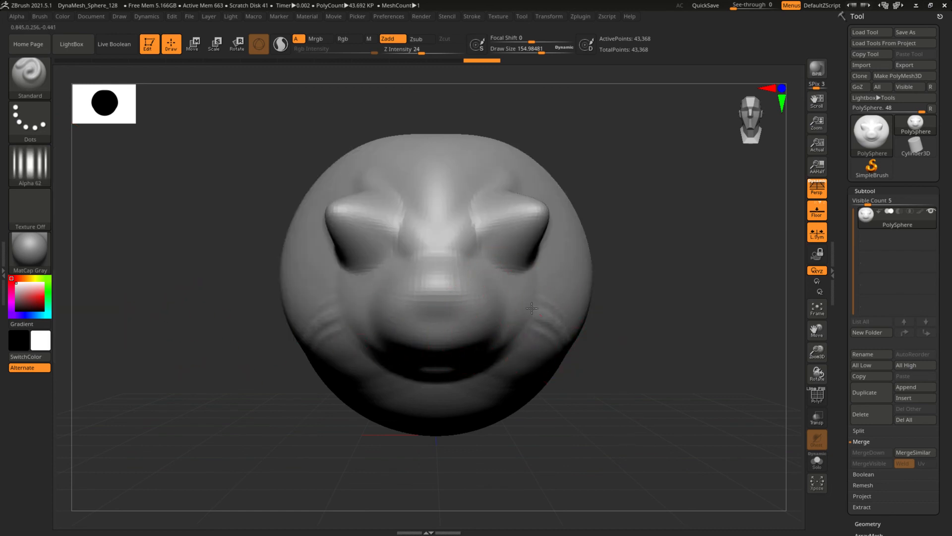
mouse_move(531, 308)
left_mouse_down()
mouse_move(410, 215)
mouse_move(432, 159)
mouse_move(337, 278)
mouse_move(331, 398)
mouse_move(437, 288)
mouse_move(418, 427)
mouse_move(455, 198)
mouse_move(558, 305)
mouse_move(511, 181)
mouse_move(476, 218)
mouse_move(486, 268)
left_mouse_up()
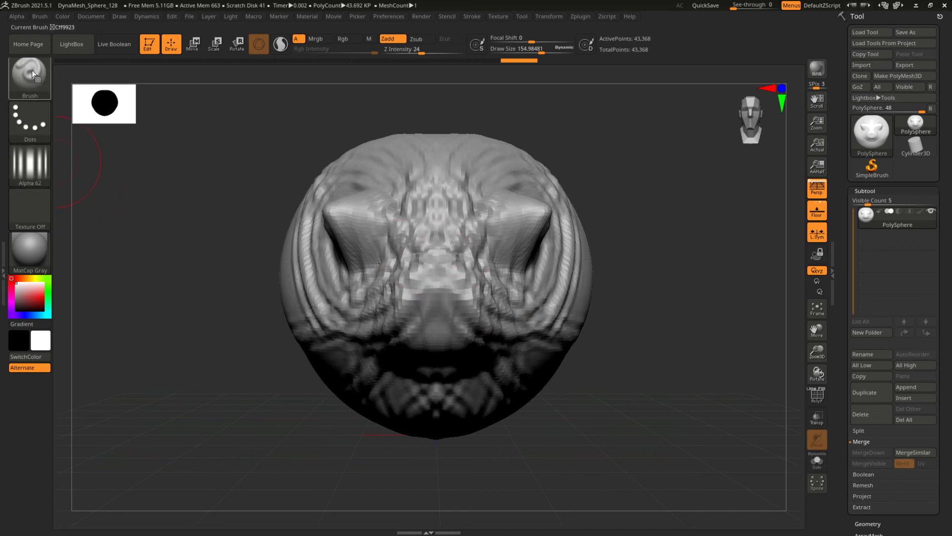
Change the sphere's material to BasicMaterial.
left_click(27, 168)
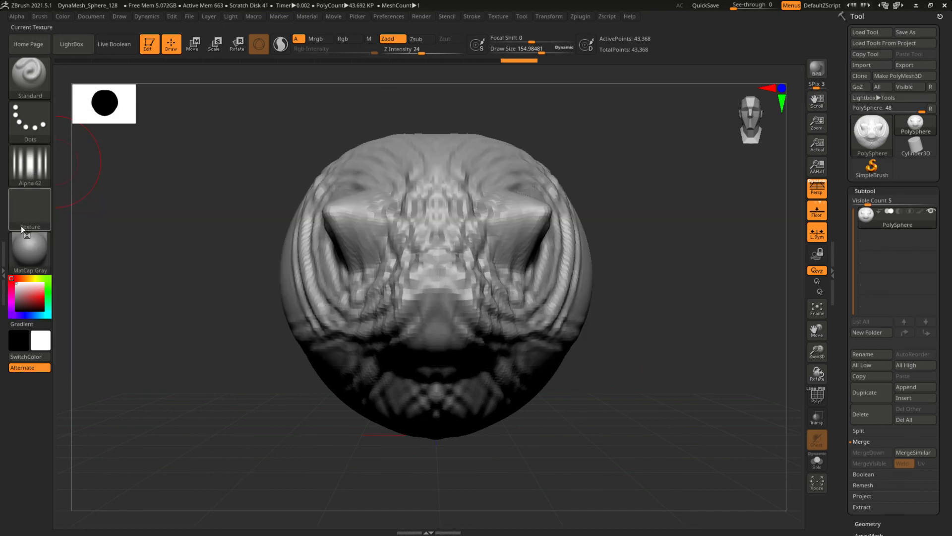
left_click(25, 246)
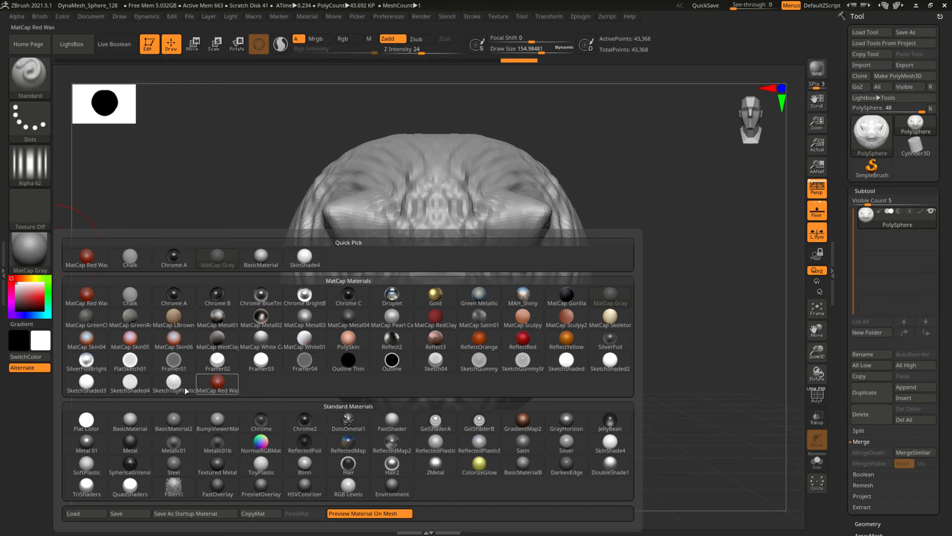
left_click(132, 413)
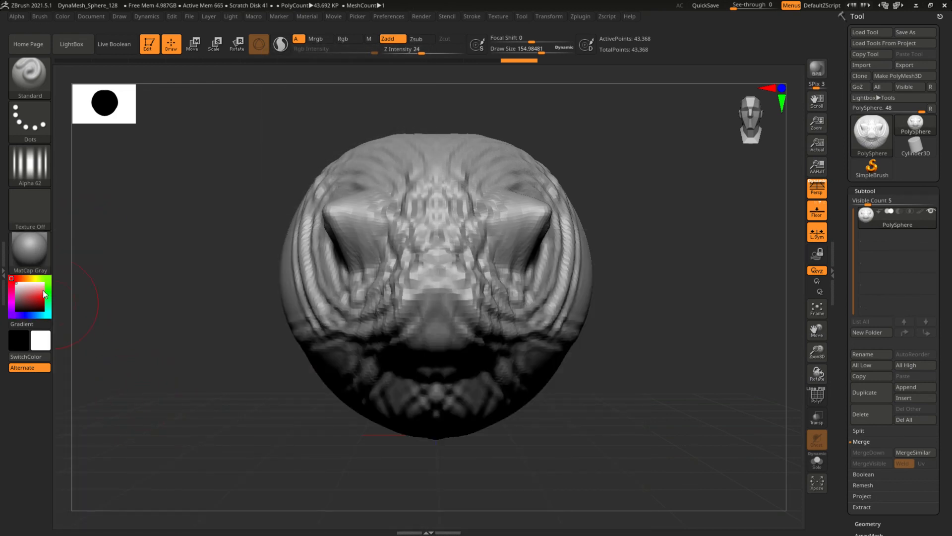
left_click(35, 257)
left_click(130, 423)
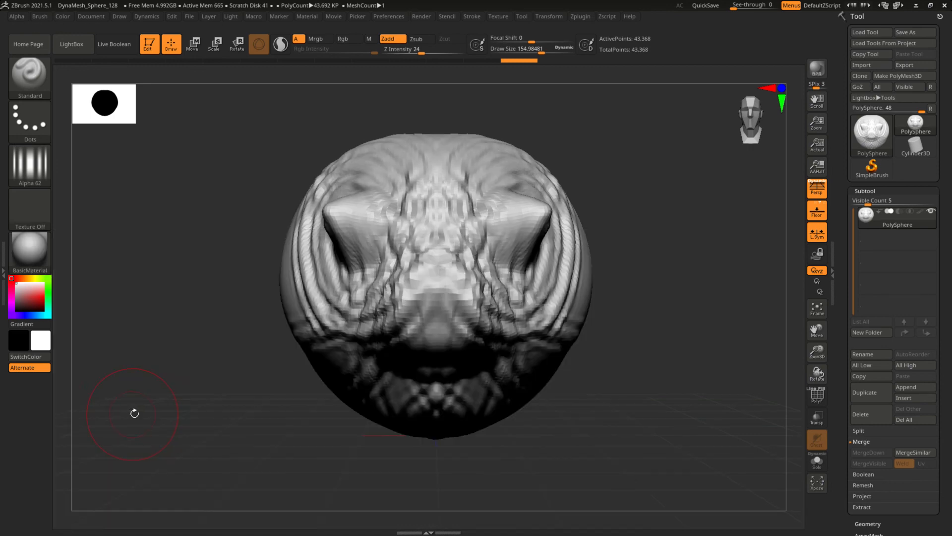
mouse_move(215, 297)
left_mouse_down()
mouse_move(171, 282)
mouse_move(207, 285)
mouse_move(88, 283)
left_mouse_up()
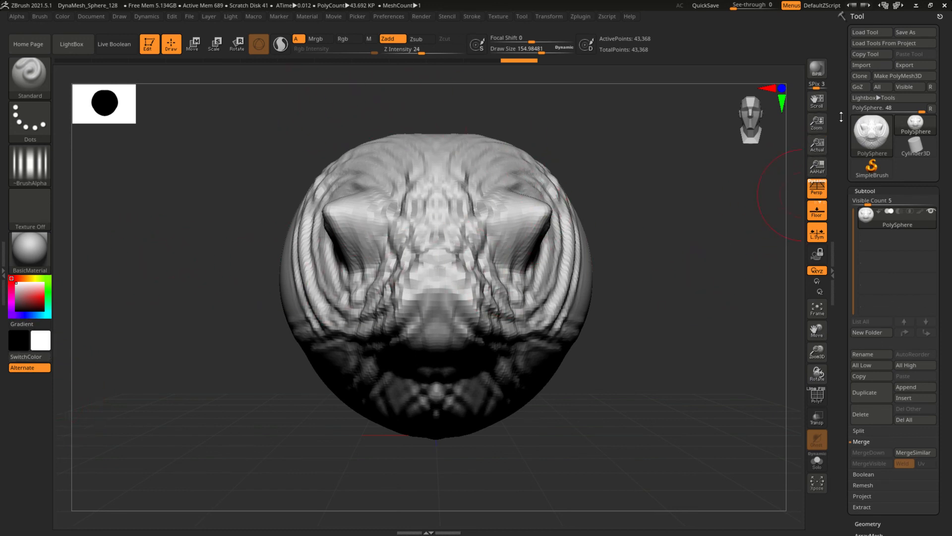
Look through the Tool palette's sections below Subtool, from Geometry to Morph Target.
mouse_move(839, 130)
left_mouse_down()
mouse_move(837, 76)
mouse_move(843, 156)
mouse_move(837, 143)
left_mouse_up()
left_click_drag(836, 278, 839, 216)
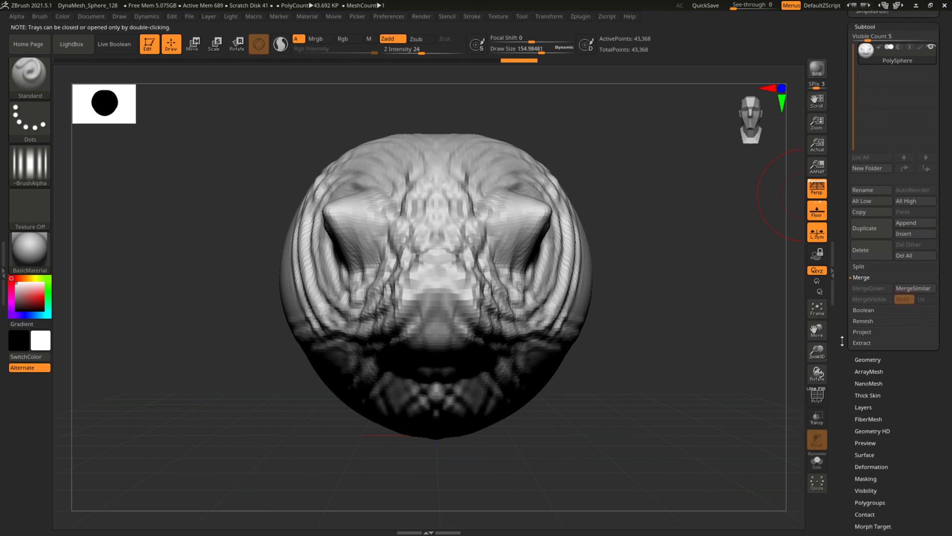
Look through the Tool palette's remaining sections down to Export, and open Geometry to examine its subsections and ZRemesher options.
left_click_drag(842, 341, 846, 263)
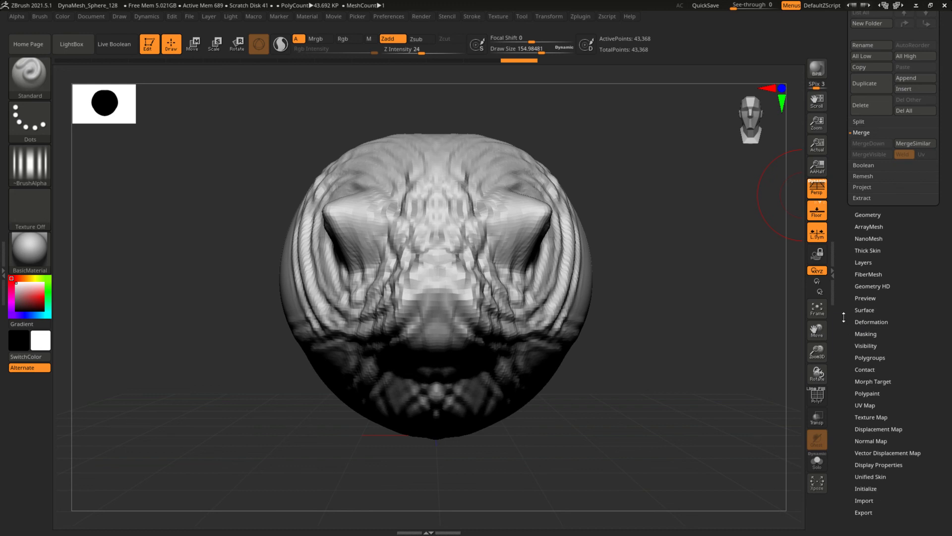
left_click_drag(844, 317, 843, 342)
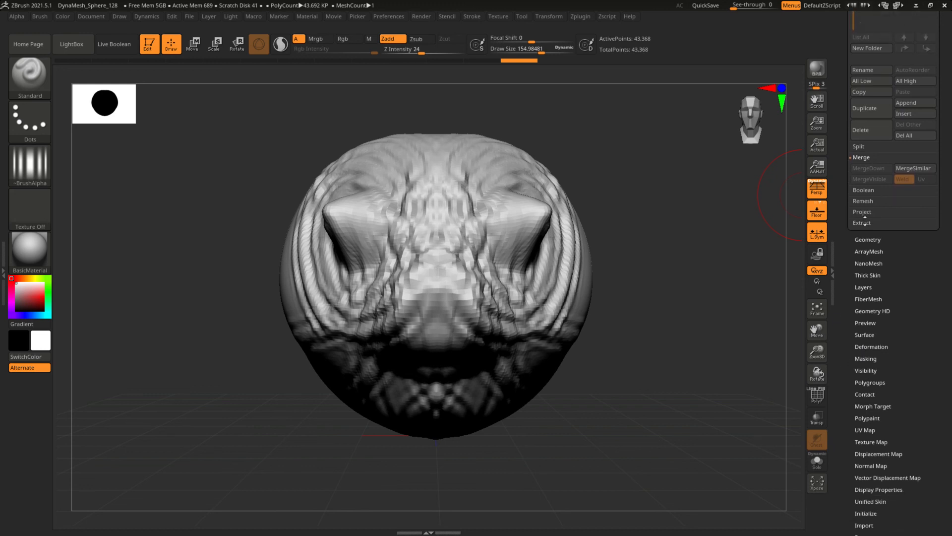
left_click_drag(848, 235, 854, 319)
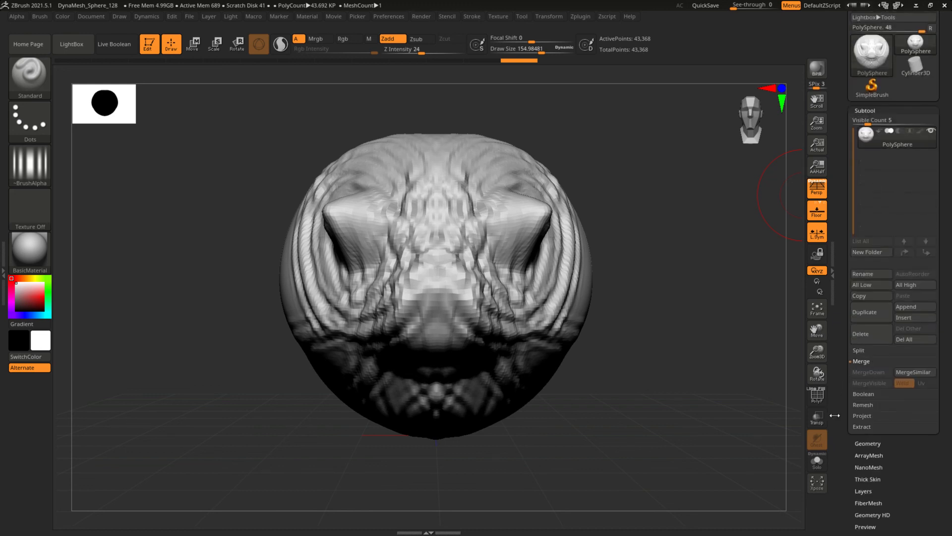
left_click_drag(844, 415, 841, 322)
left_click(864, 273)
left_click_drag(846, 232, 846, 214)
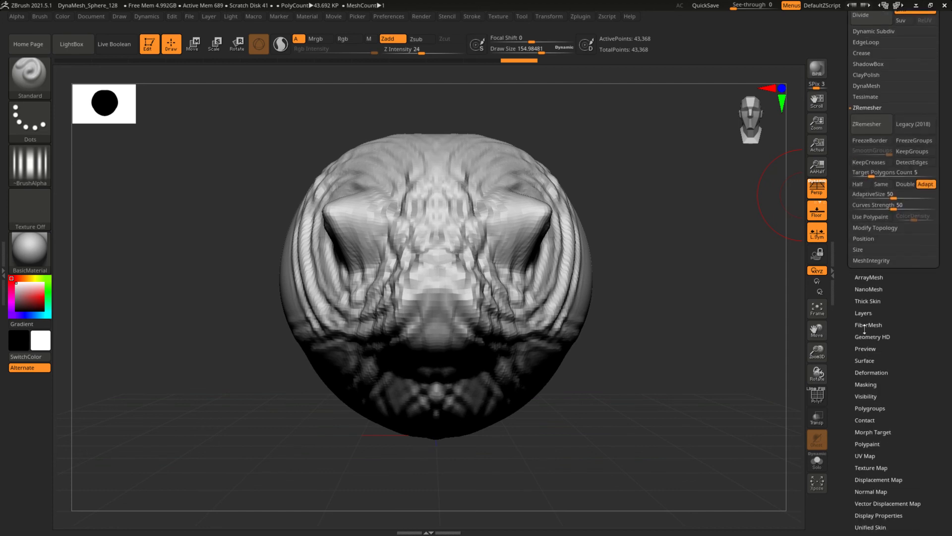
Open the Deformation section, look through its deformers from Unify to Perspective, and collapse it again.
left_click(868, 372)
left_click_drag(845, 241, 836, 265)
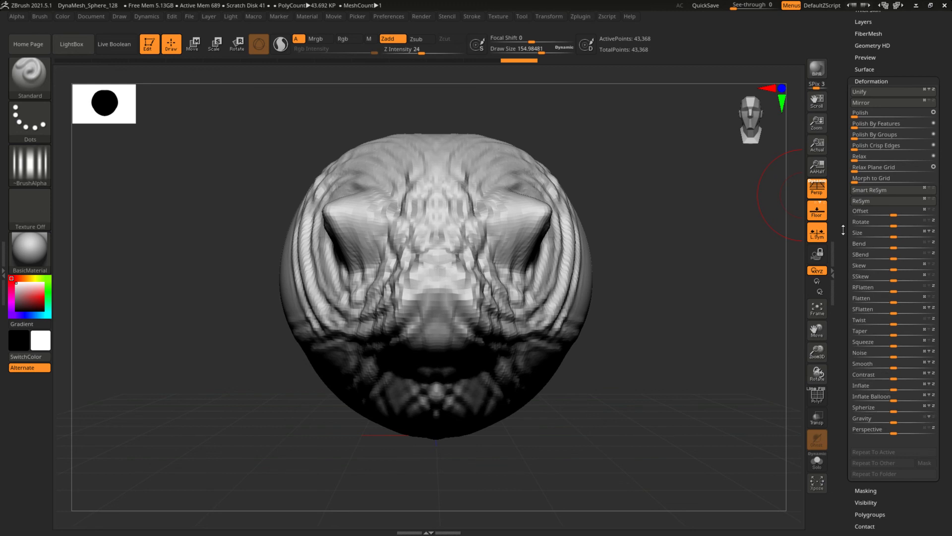
scroll(839, 233, "up", 5)
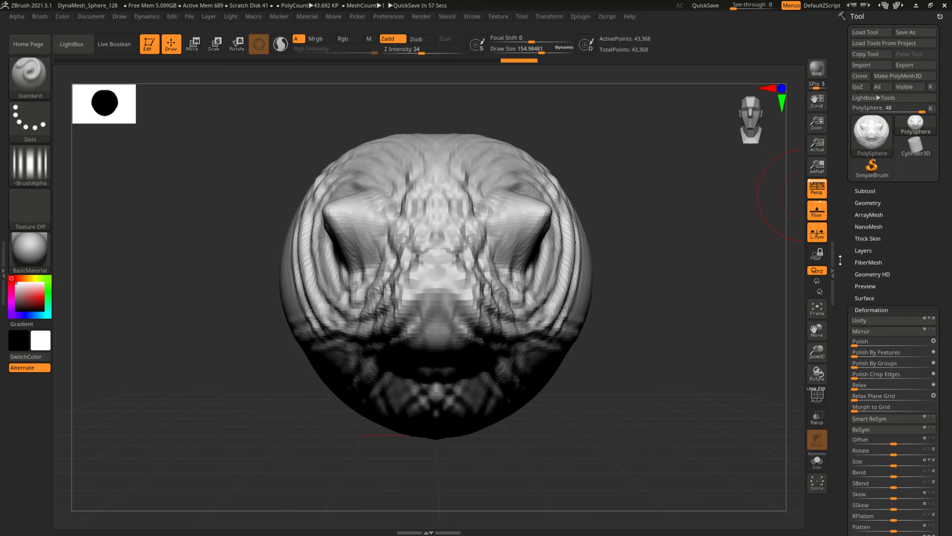
left_click(875, 309)
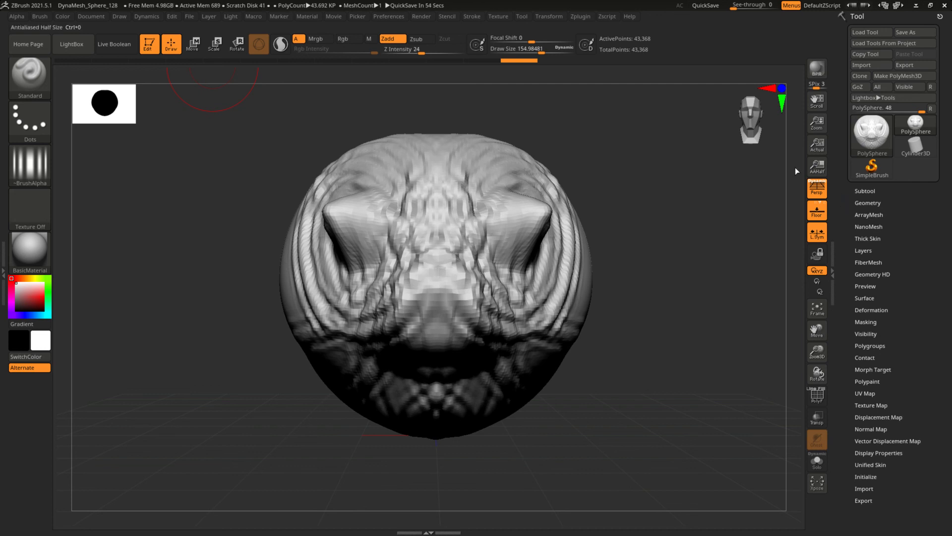
key("alt+Tab")
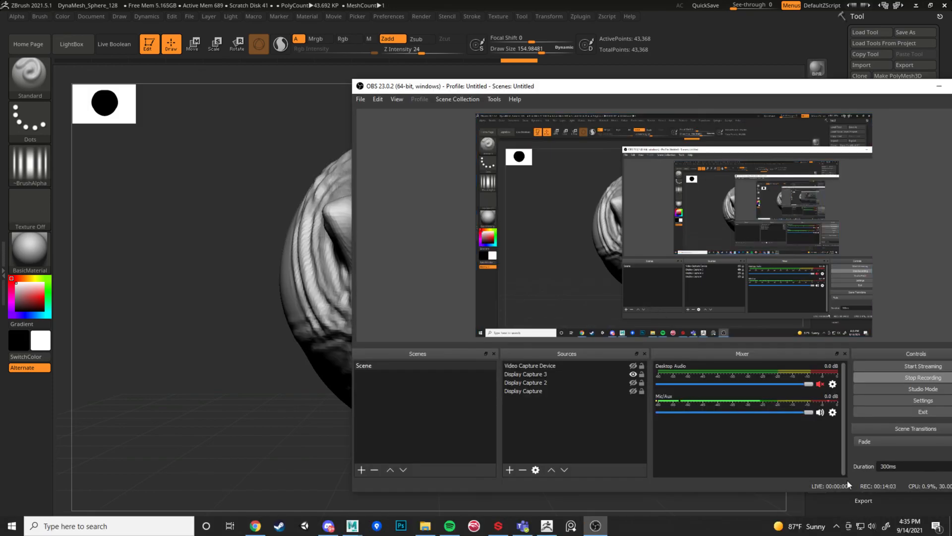